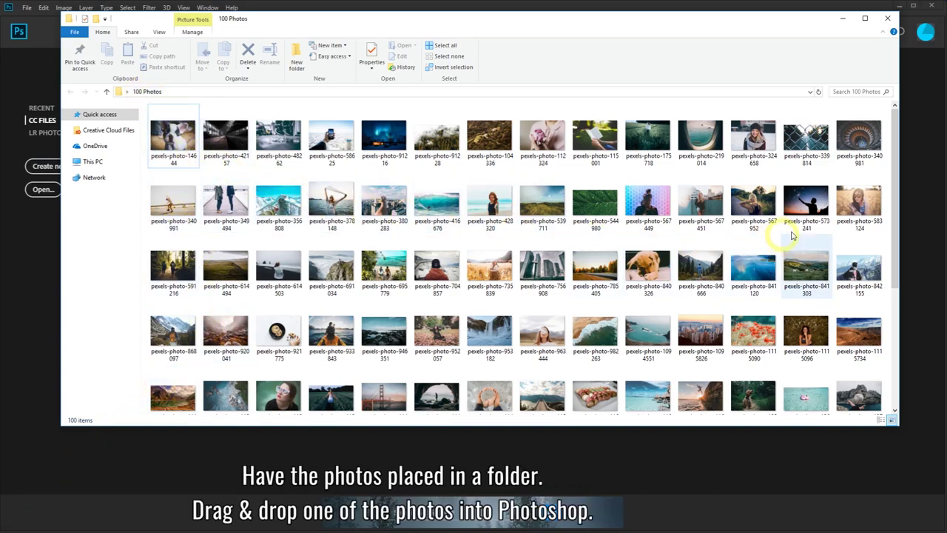
# Drag the dog photo pexels-photo-14644 from the 100 Photos folder onto Photoshop to open it.
pyautogui.moveTo(894, 168)
pyautogui.mouseDown()
pyautogui.moveTo(898, 271)
pyautogui.moveTo(903, 143)
pyautogui.mouseUp()
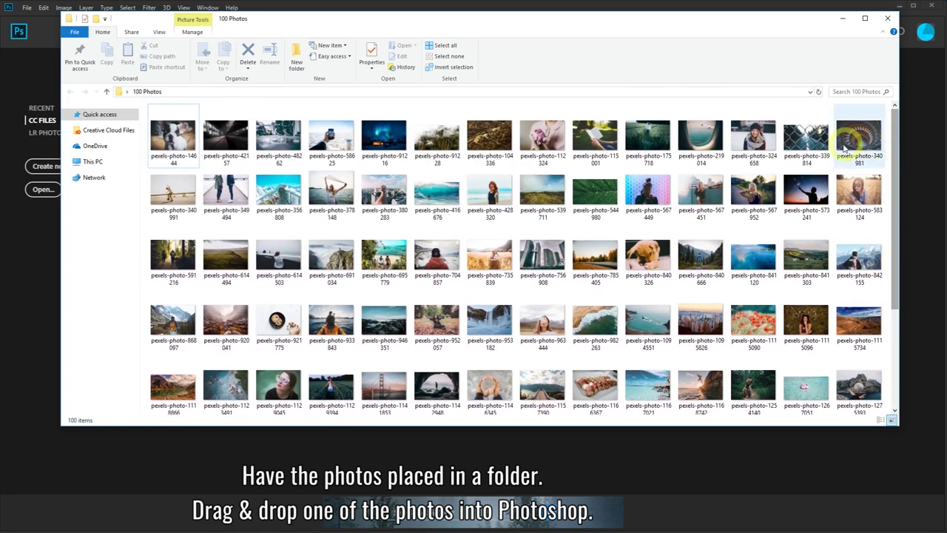
pyautogui.click(180, 137)
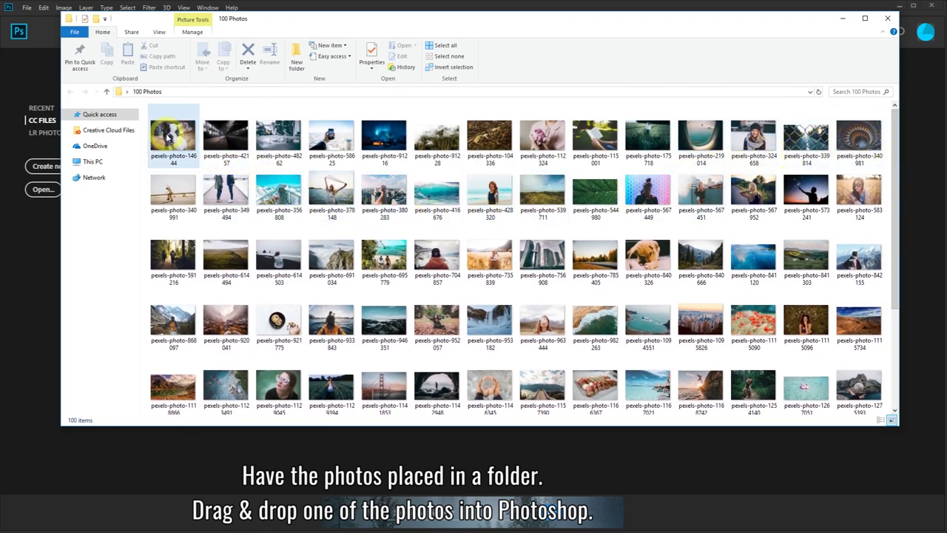
pyautogui.click(168, 137)
pyautogui.moveTo(168, 137); pyautogui.dragTo(237, 461)
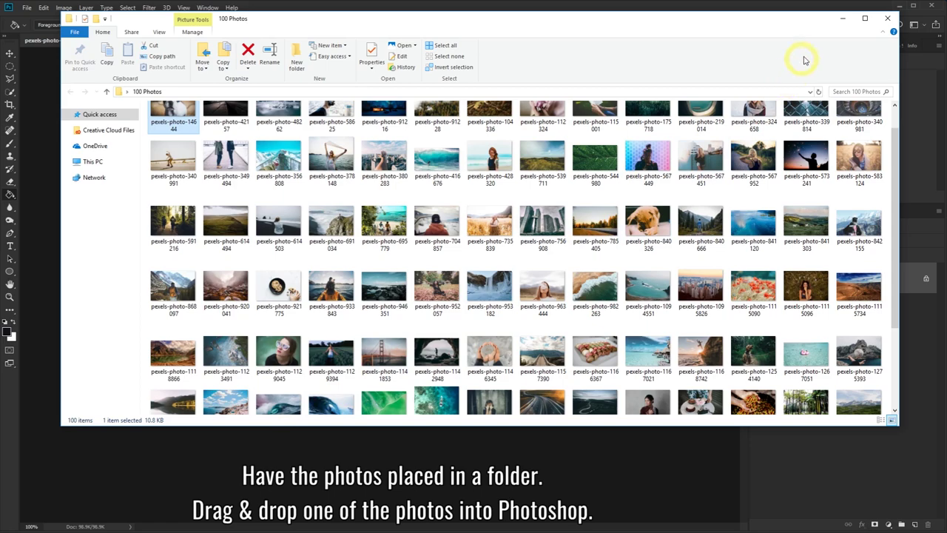
# Show the Actions panel in Photoshop and collapse the Default Actions set.
pyautogui.click(841, 23)
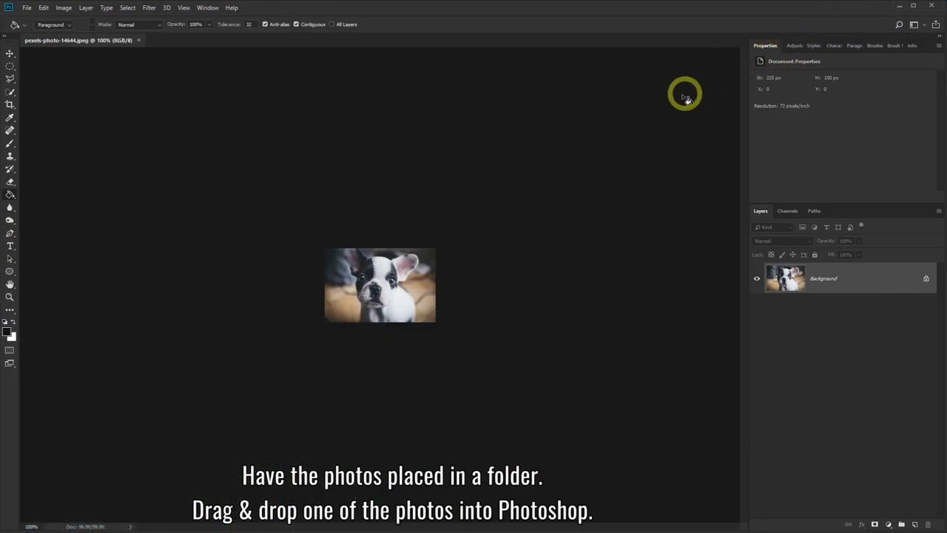
pyautogui.click(208, 8)
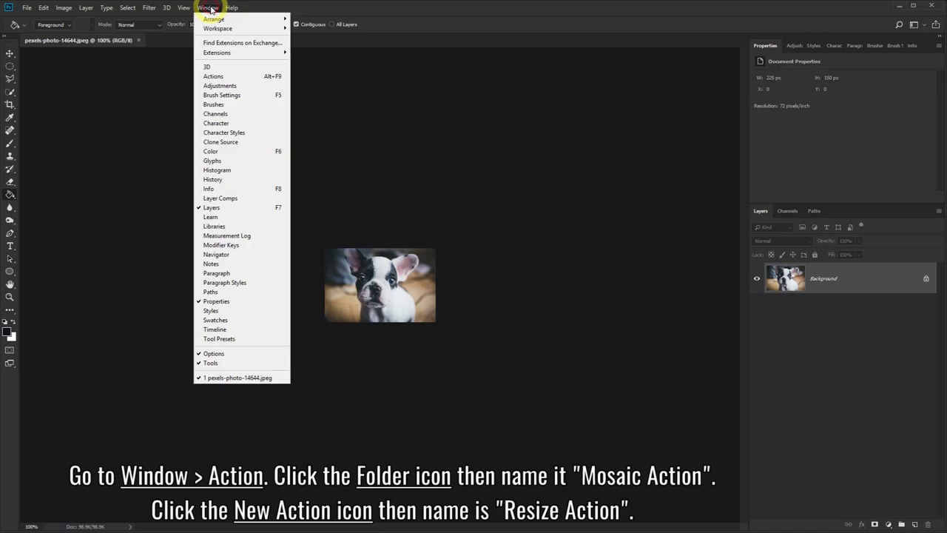
pyautogui.click(232, 78)
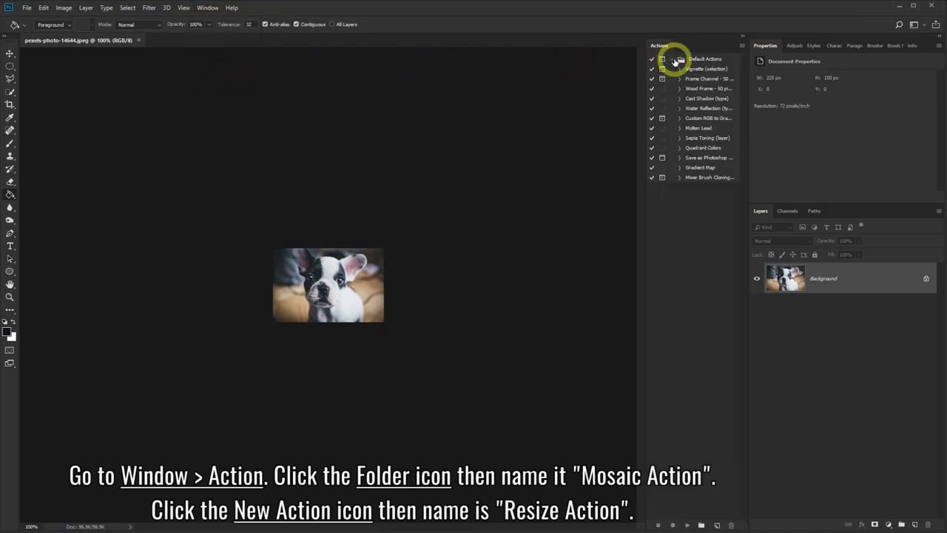
pyautogui.click(673, 60)
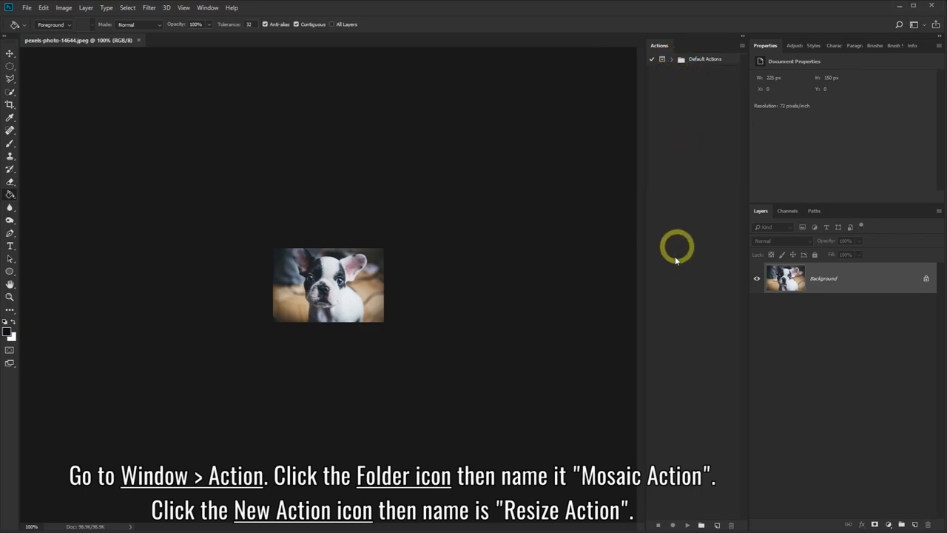
# Create a Mosaic Action set with a new Resize Action and start recording it.
pyautogui.click(701, 526)
pyautogui.write('Mosaic Action')
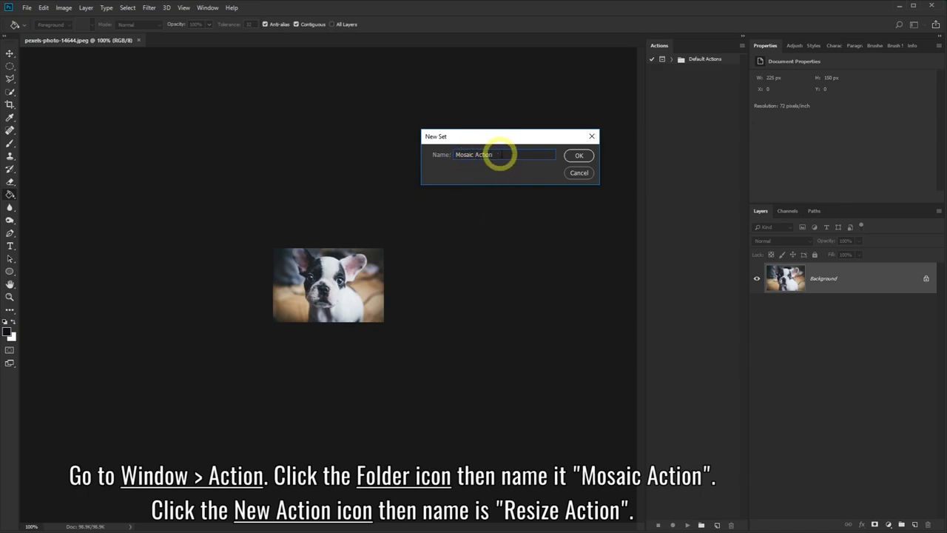
pyautogui.click(579, 157)
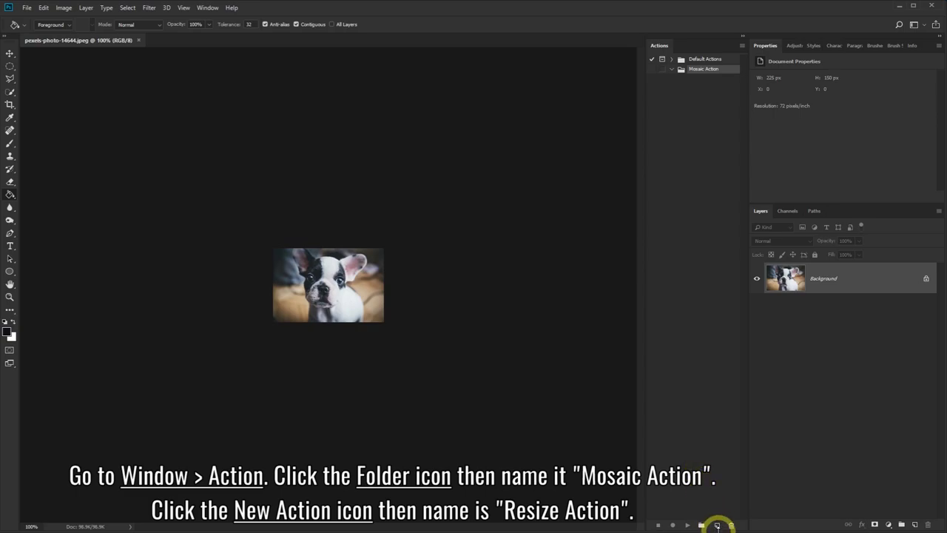
pyautogui.click(717, 526)
pyautogui.write('Resize Action')
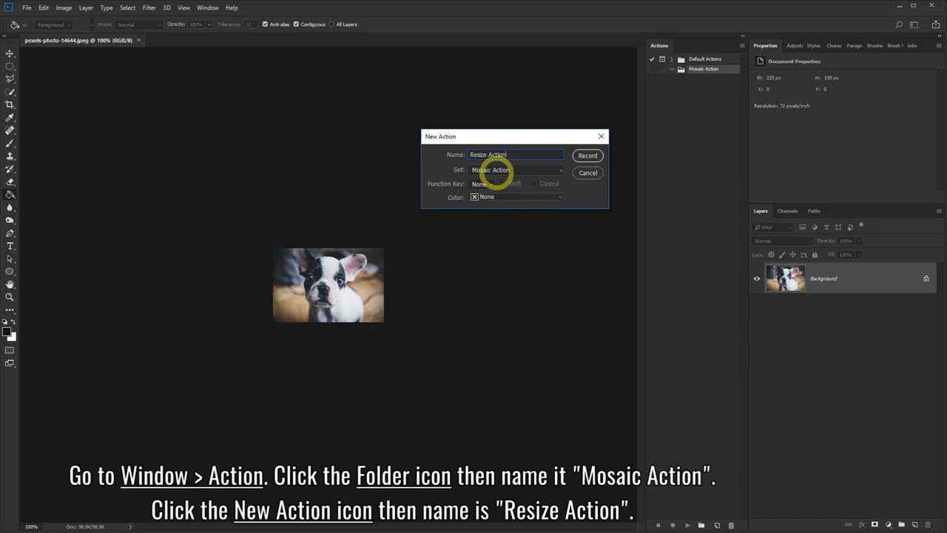
pyautogui.click(588, 156)
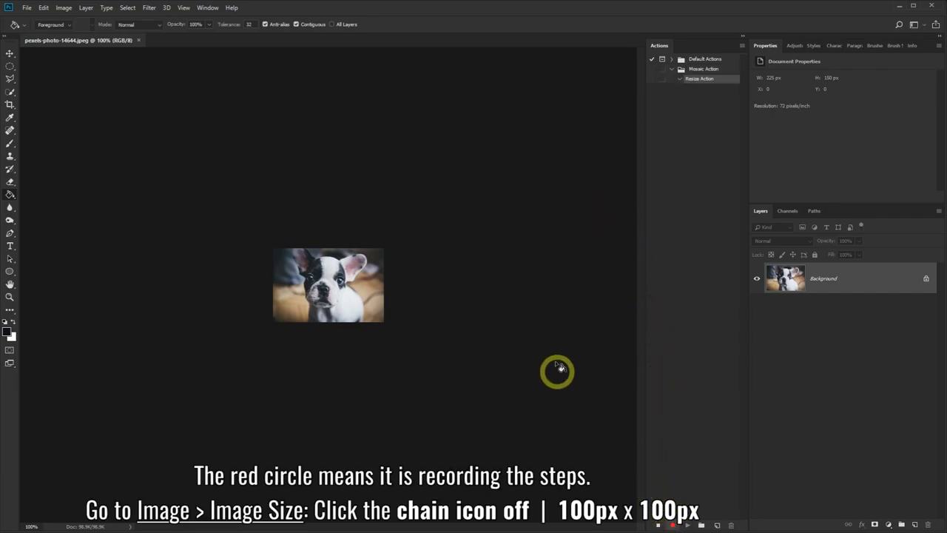
# Resize the dog photo to Width 100 and Height 100 pixels with proportions unlinked.
pyautogui.click(62, 8)
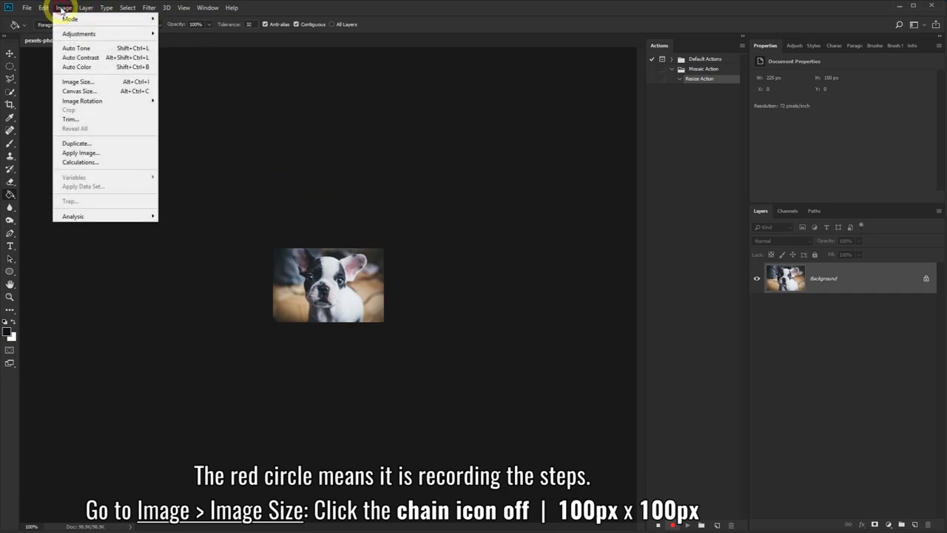
pyautogui.click(76, 82)
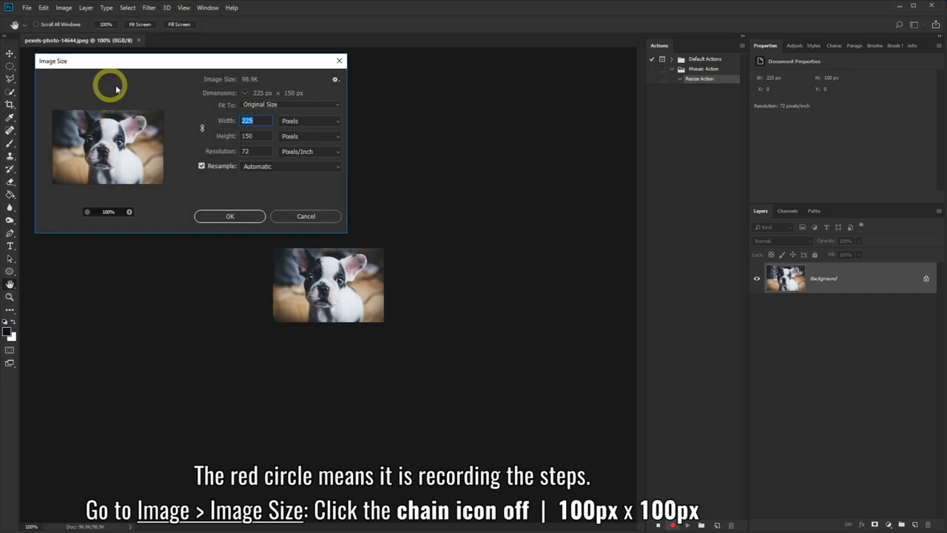
pyautogui.click(202, 130)
pyautogui.write('00')
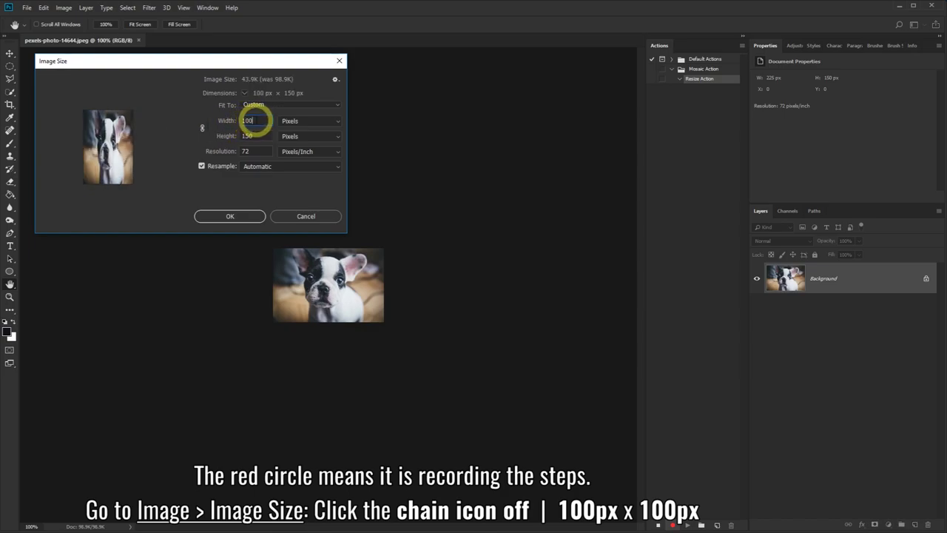
pyautogui.press('Tab')
pyautogui.write('1')
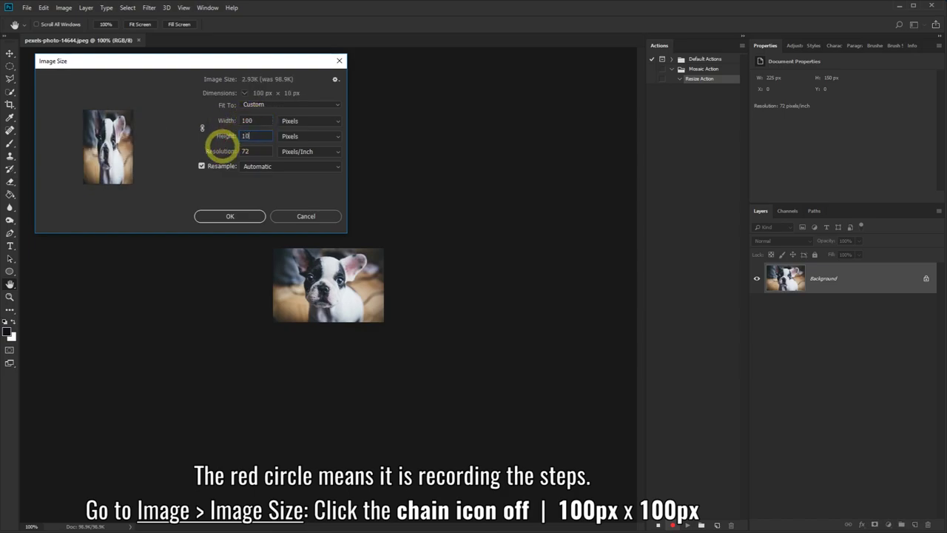
pyautogui.write('0')
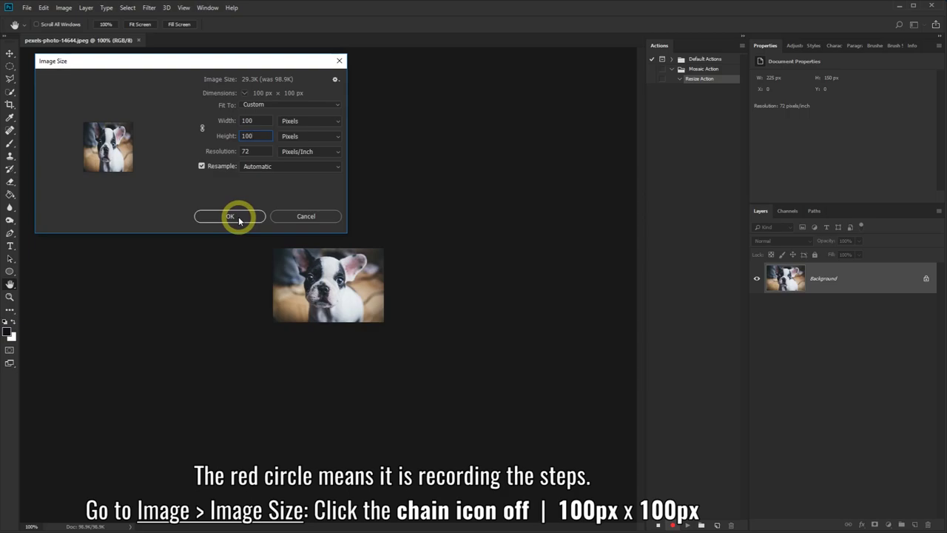
pyautogui.click(239, 220)
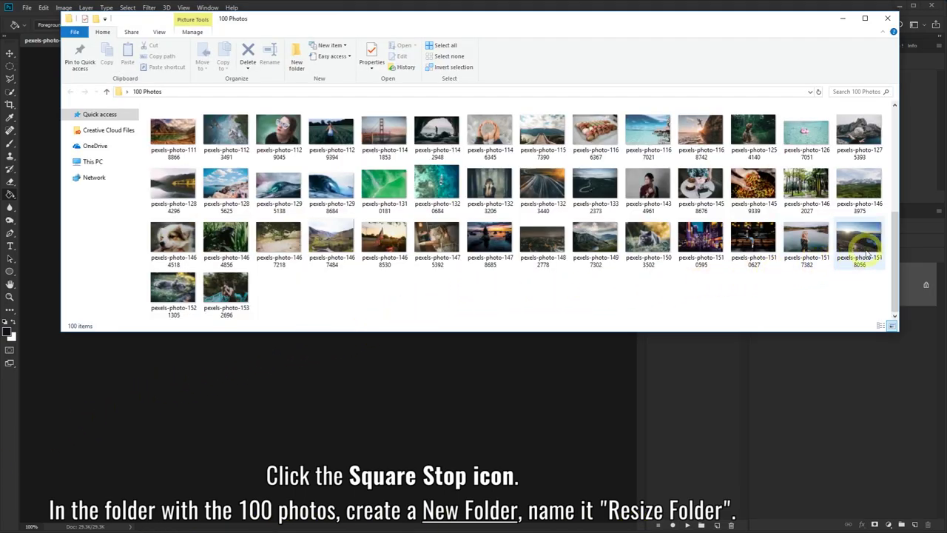
# Create a new folder named Resize Folder in 100 Photos, then minimize File Explorer.
pyautogui.moveTo(895, 239); pyautogui.dragTo(902, 257)
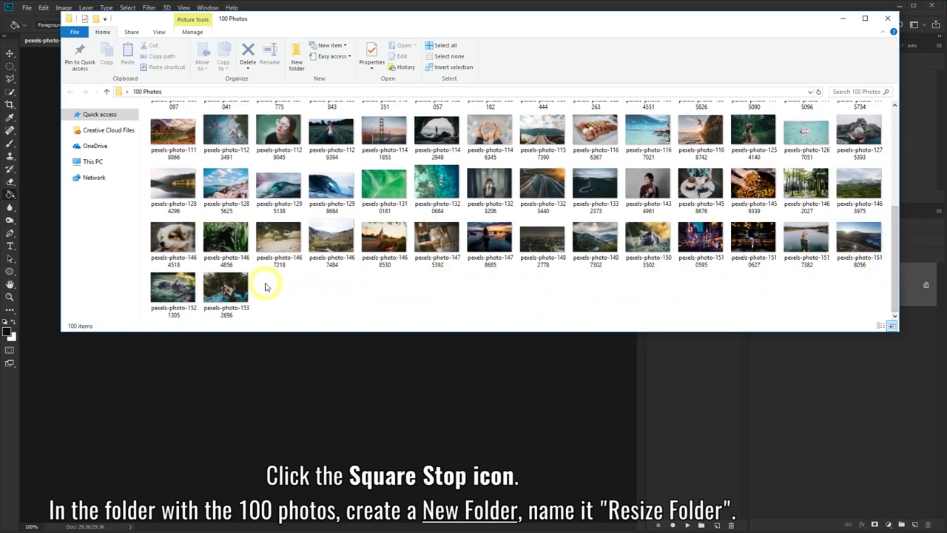
pyautogui.rightClick(270, 288)
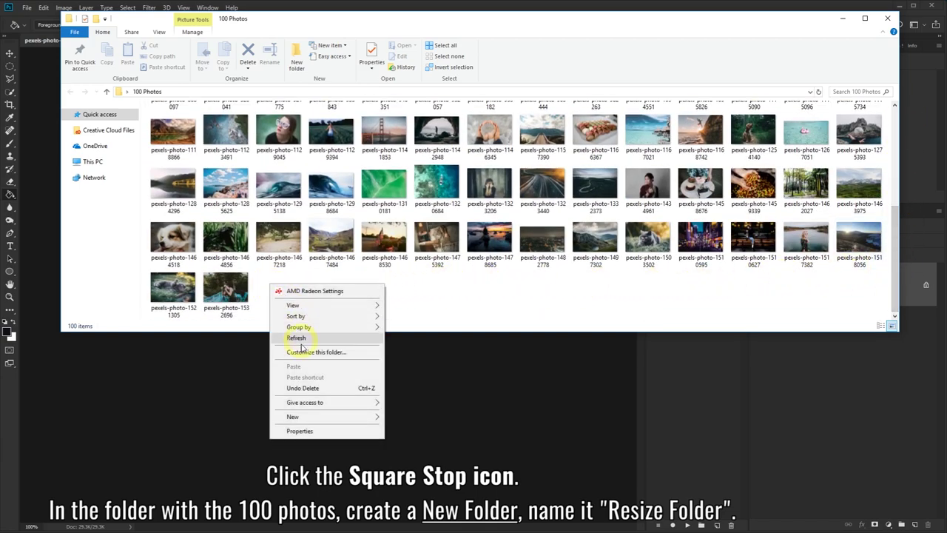
pyautogui.moveTo(293, 416)
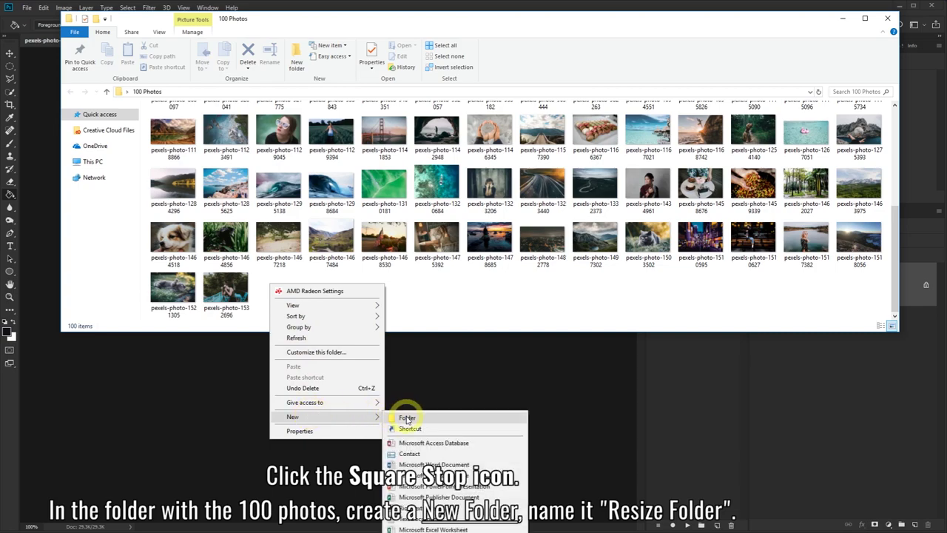
pyautogui.click(407, 419)
pyautogui.write('Resize Folder')
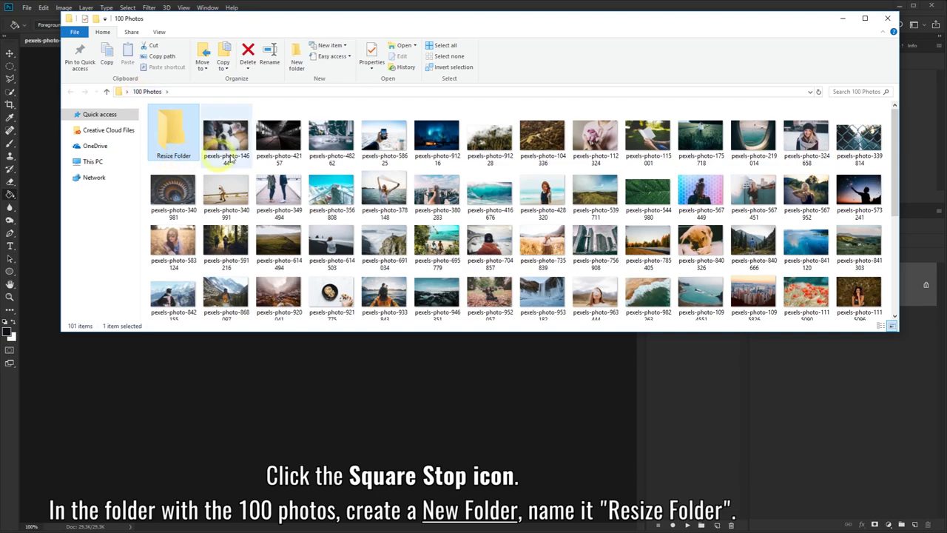
pyautogui.click(845, 22)
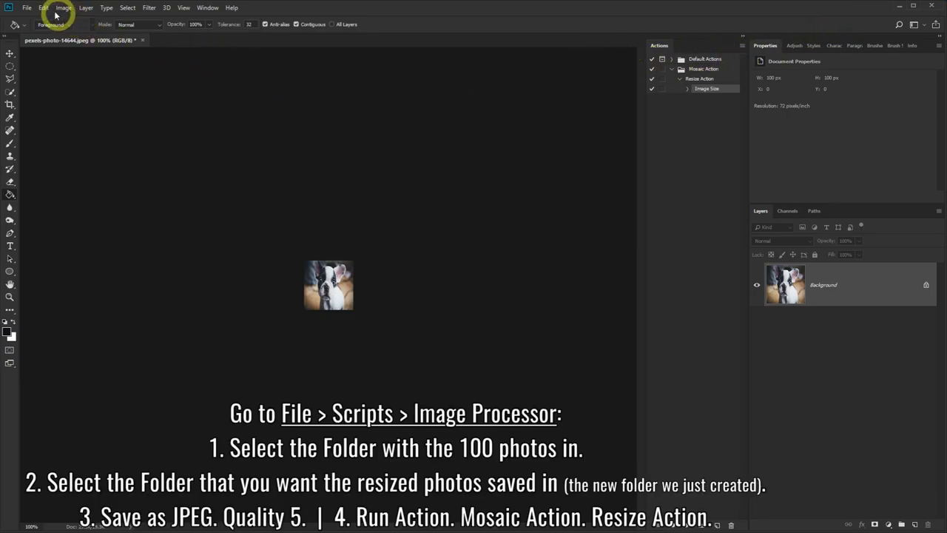
# In the Image Processor, set 100 Photos as source and Resize Folder as destination.
pyautogui.click(26, 7)
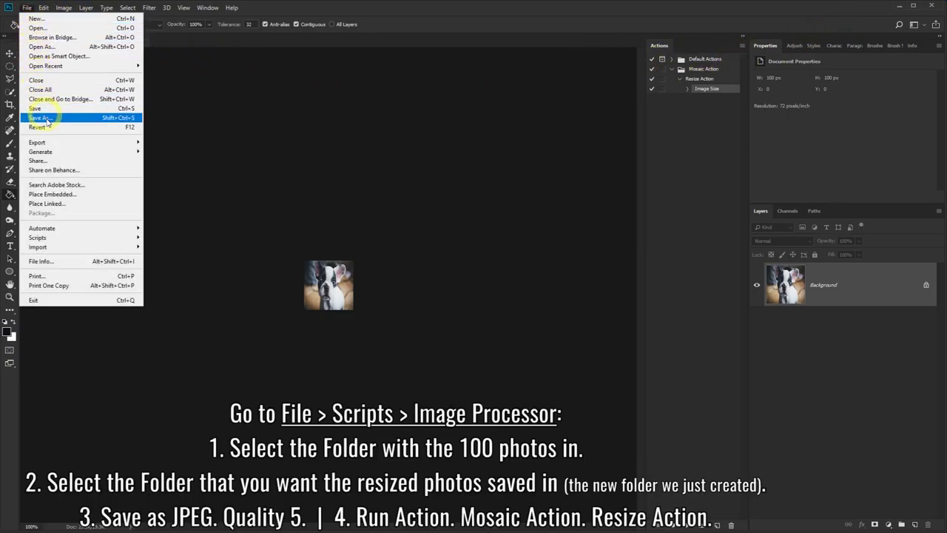
pyautogui.moveTo(44, 237)
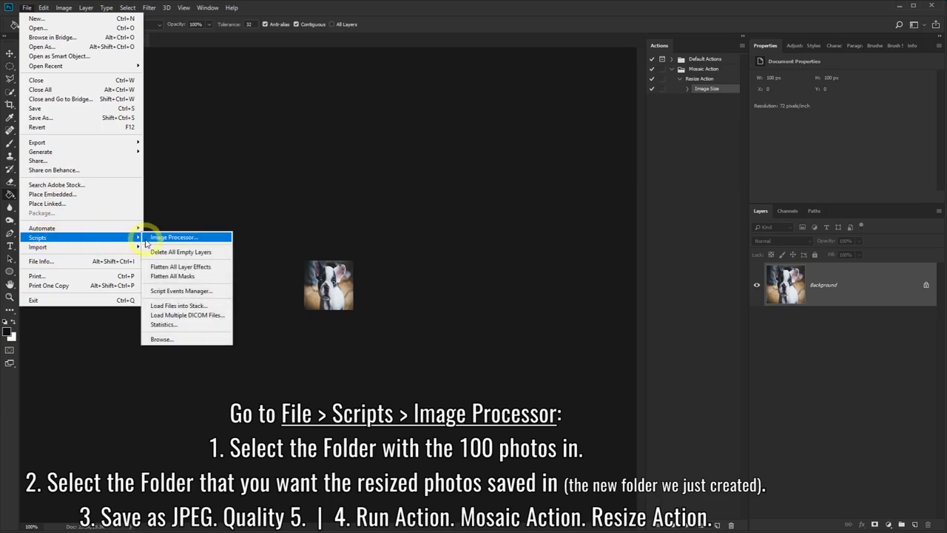
pyautogui.click(175, 242)
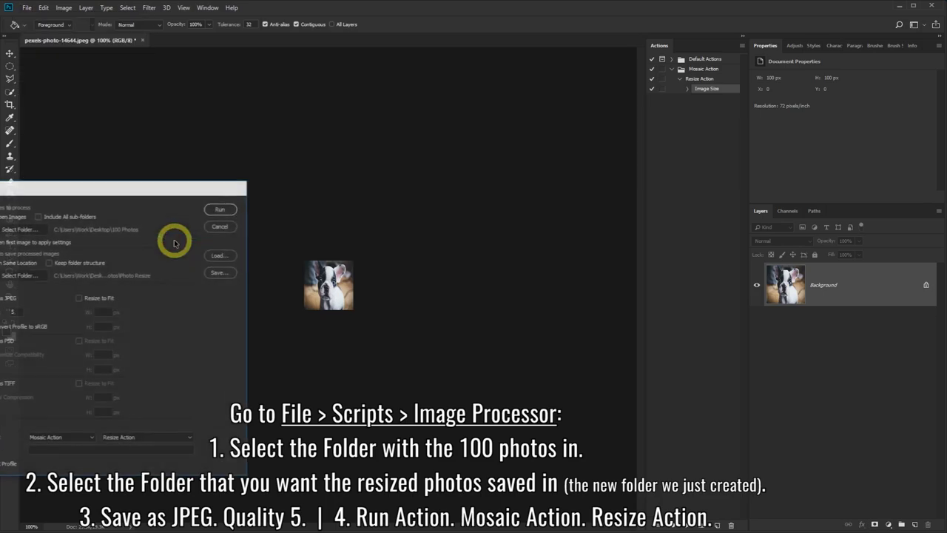
pyautogui.moveTo(155, 197); pyautogui.dragTo(229, 116)
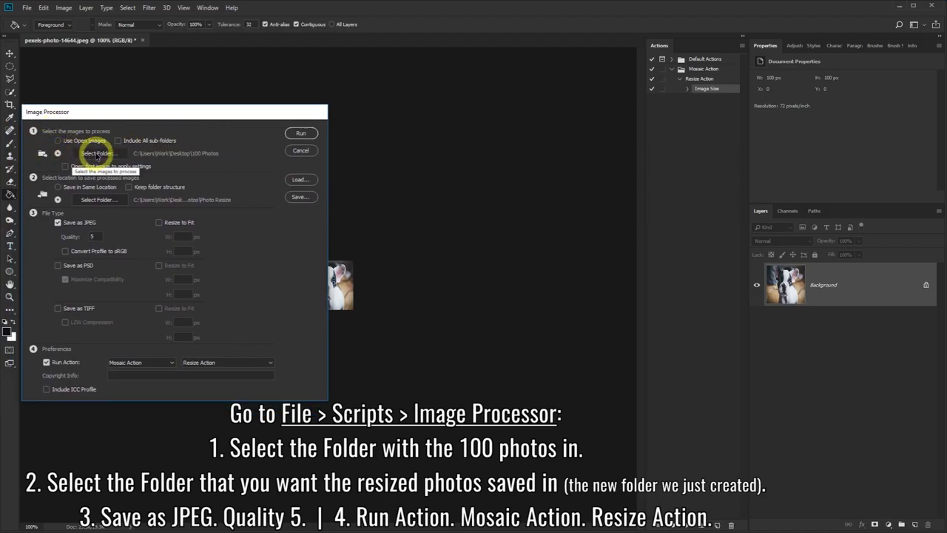
pyautogui.click(97, 154)
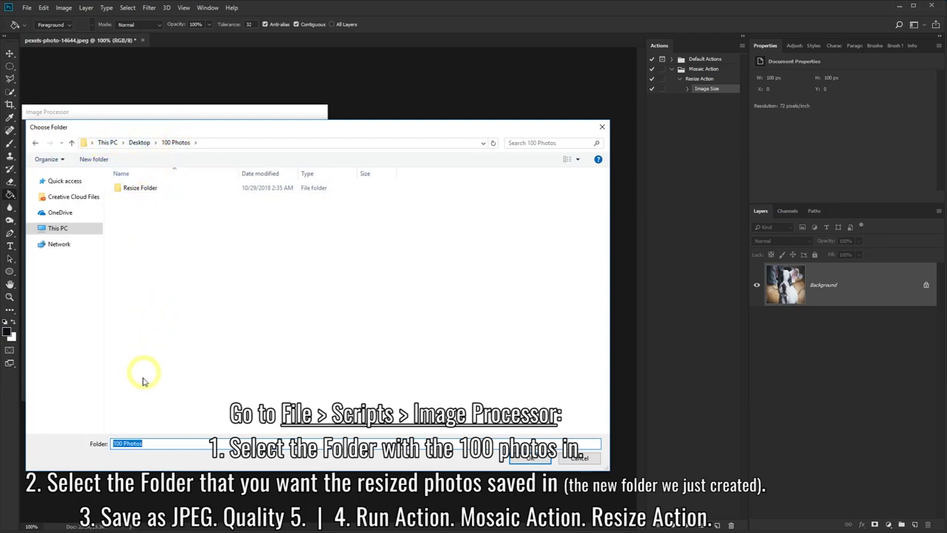
pyautogui.click(535, 459)
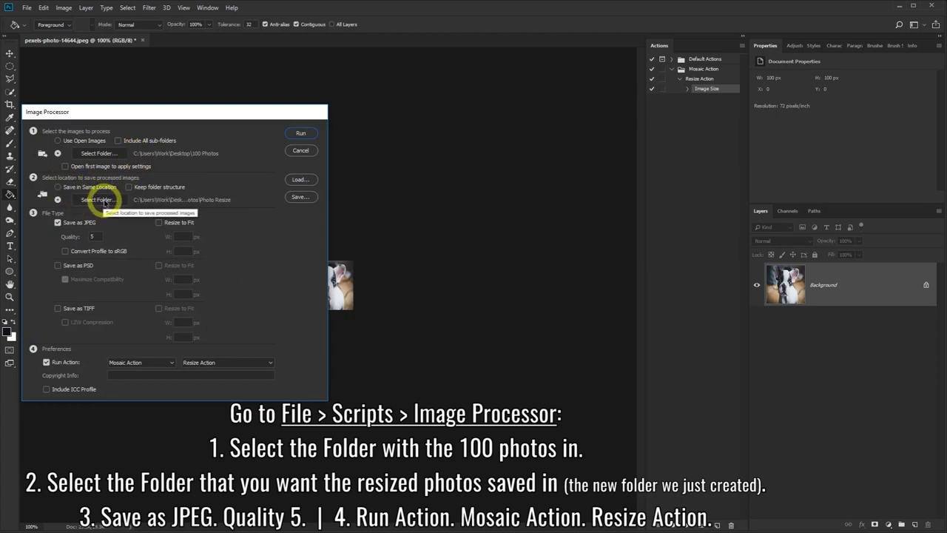
pyautogui.click(99, 199)
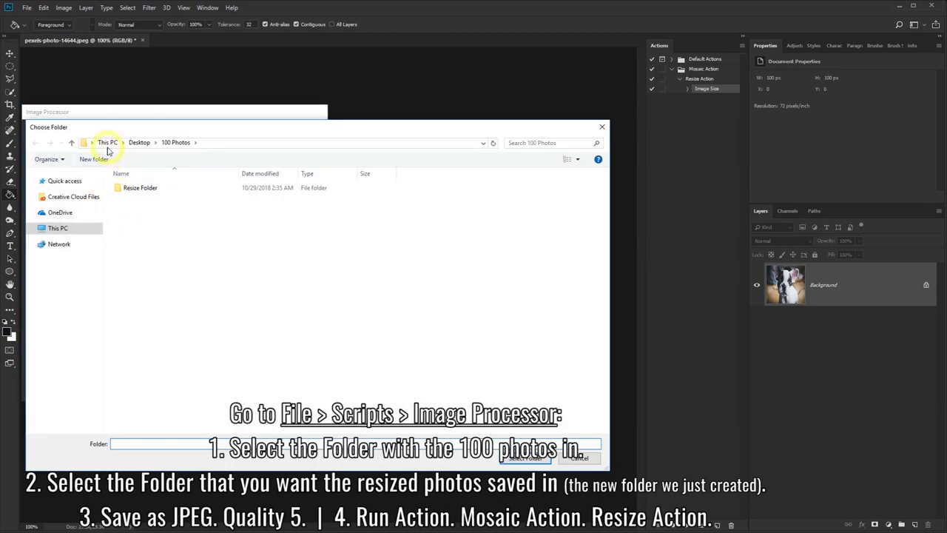
pyautogui.doubleClick(141, 188)
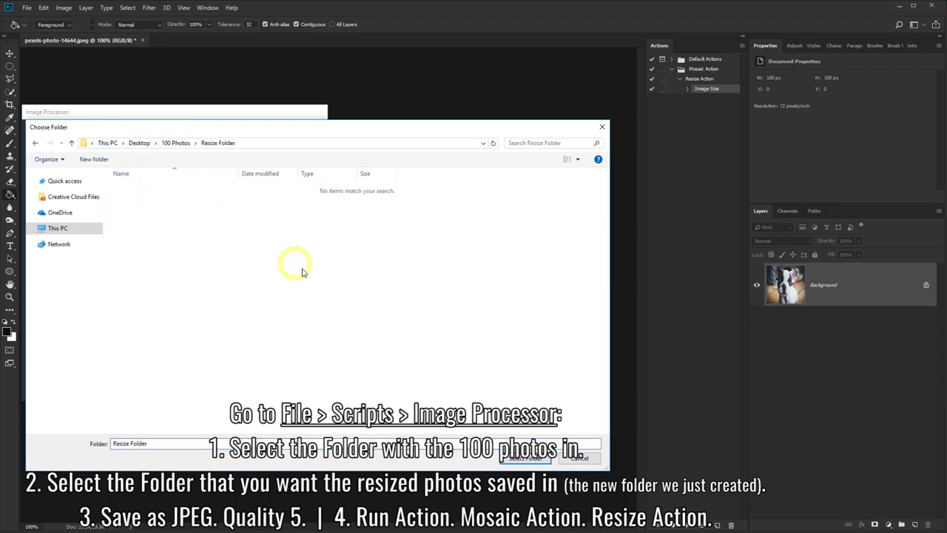
pyautogui.click(512, 459)
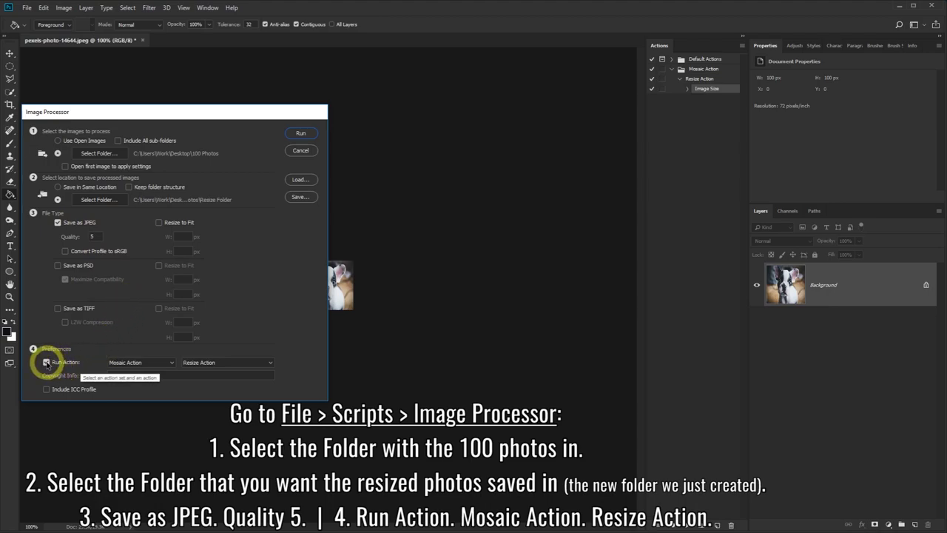
# Set Run Action to Mosaic Action / Resize Action and run the batch as quality 5 JPEGs.
pyautogui.click(169, 363)
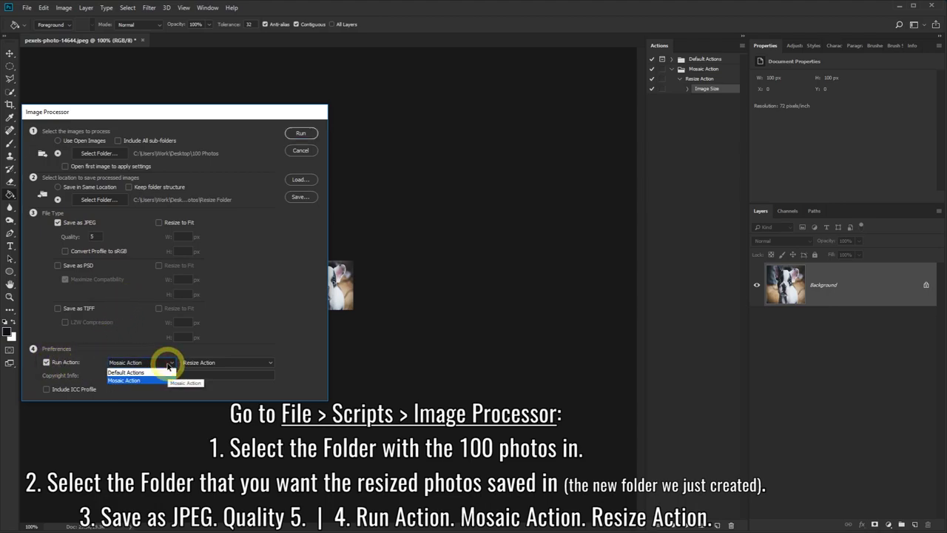
pyautogui.click(168, 363)
pyautogui.click(269, 362)
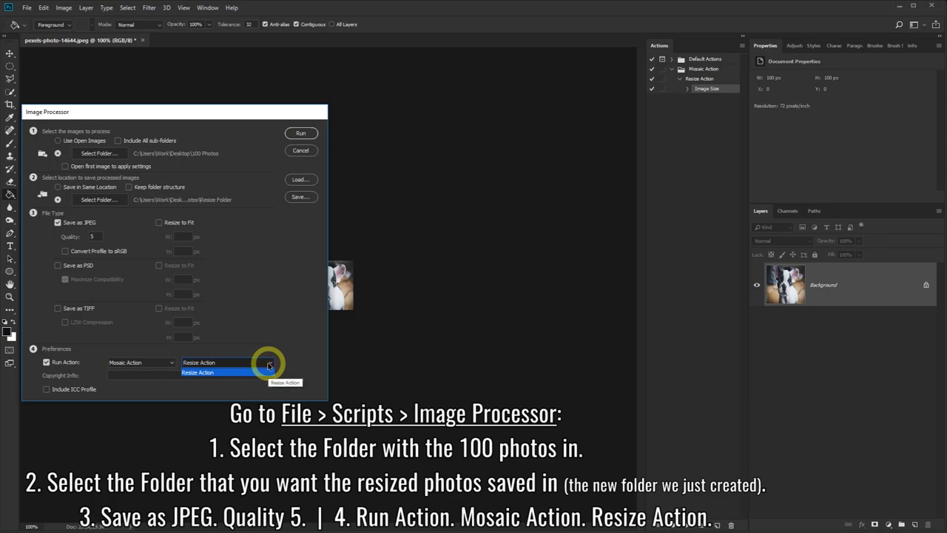
pyautogui.click(197, 372)
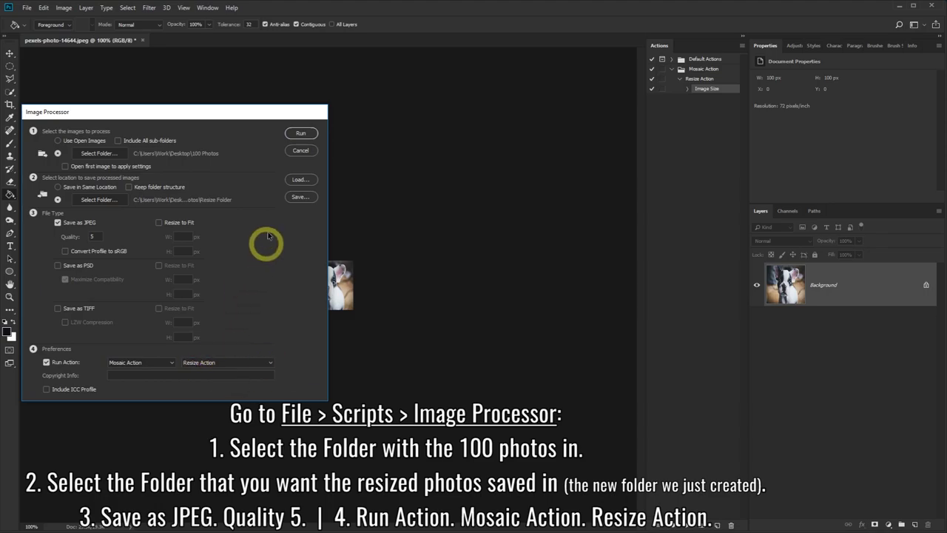
pyautogui.click(301, 133)
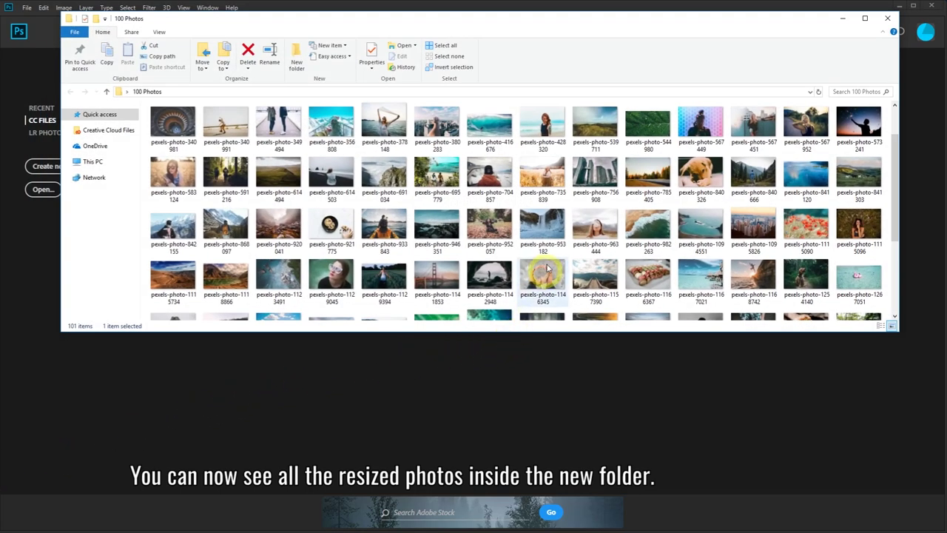
# Open Resize Folder > JPEG to review the 100 resized thumbnails, then minimize Explorer.
pyautogui.moveTo(897, 174)
pyautogui.mouseDown()
pyautogui.moveTo(895, 267)
pyautogui.moveTo(897, 131)
pyautogui.mouseUp()
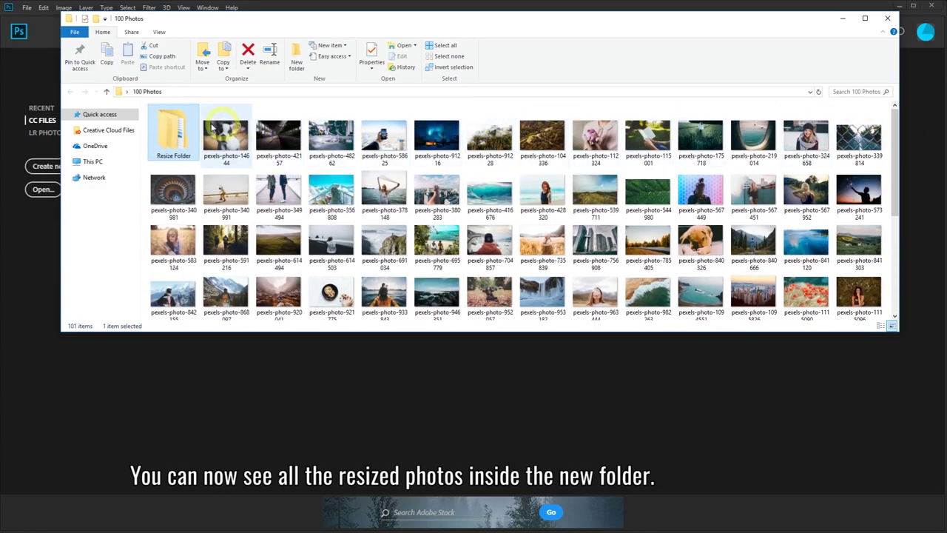
pyautogui.doubleClick(172, 128)
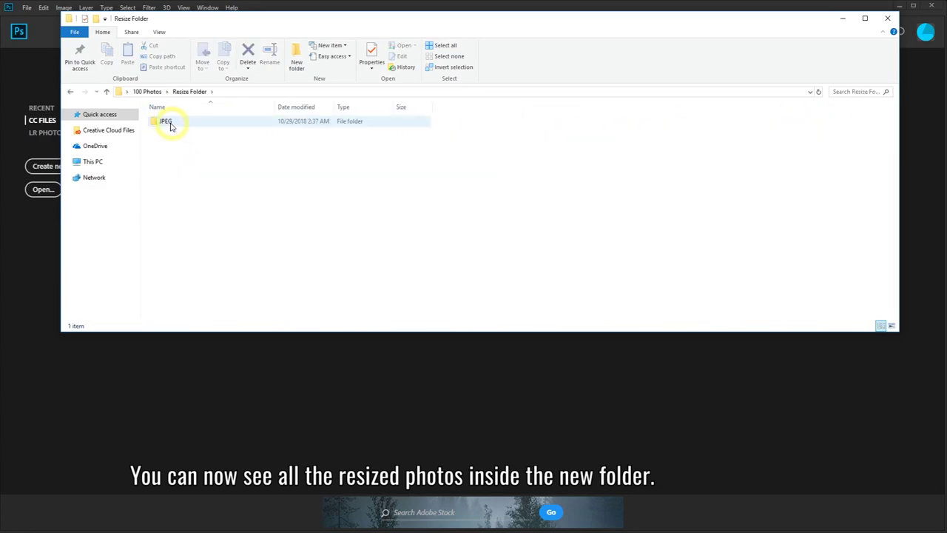
pyautogui.doubleClick(170, 126)
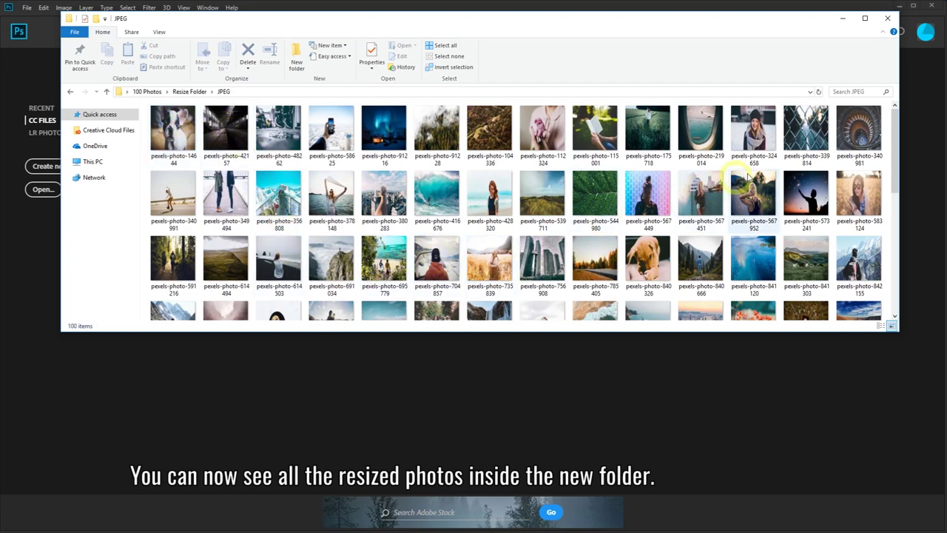
pyautogui.moveTo(895, 131)
pyautogui.mouseDown()
pyautogui.moveTo(896, 244)
pyautogui.moveTo(897, 109)
pyautogui.mouseUp()
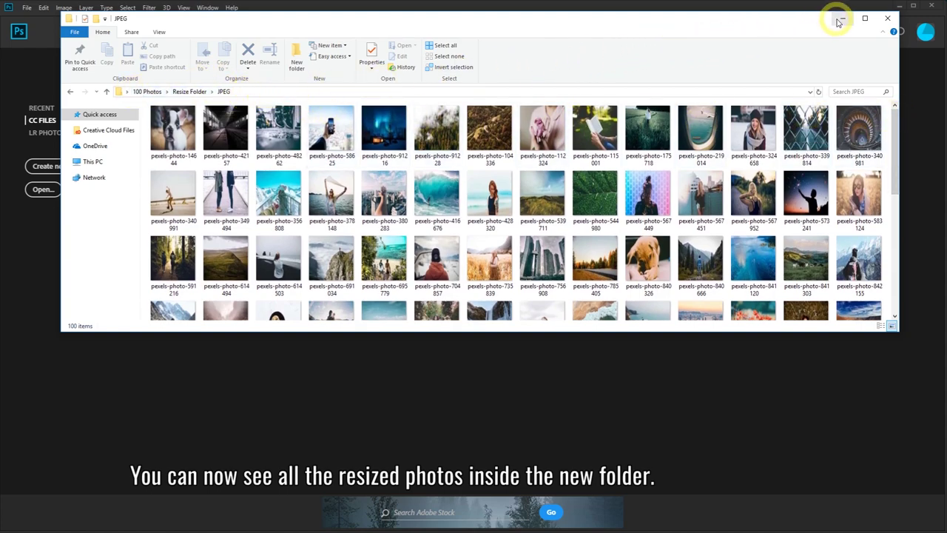
pyautogui.click(842, 19)
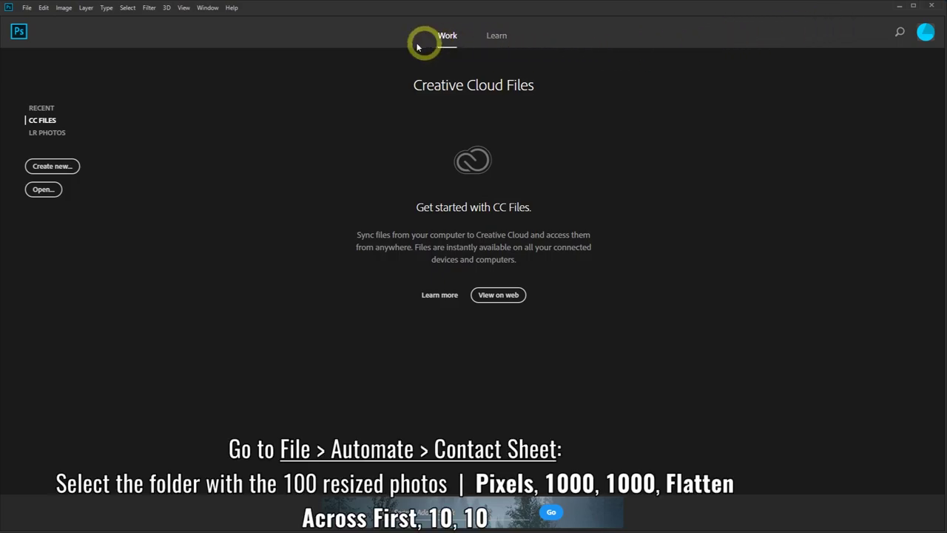
# Make a Contact Sheet II from Resize Folder's JPEG subfolder at 1000×1000 px, 10 columns by 10 rows.
pyautogui.click(29, 10)
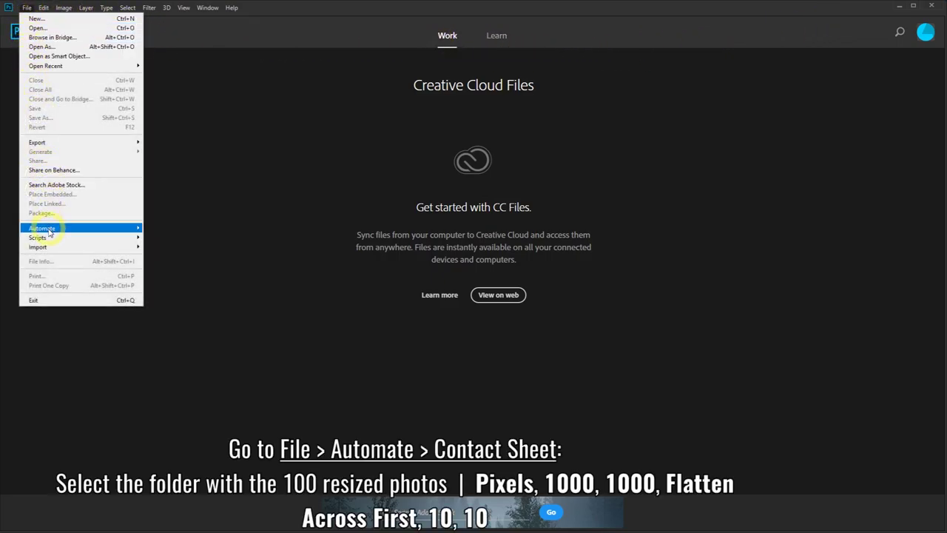
pyautogui.moveTo(42, 228)
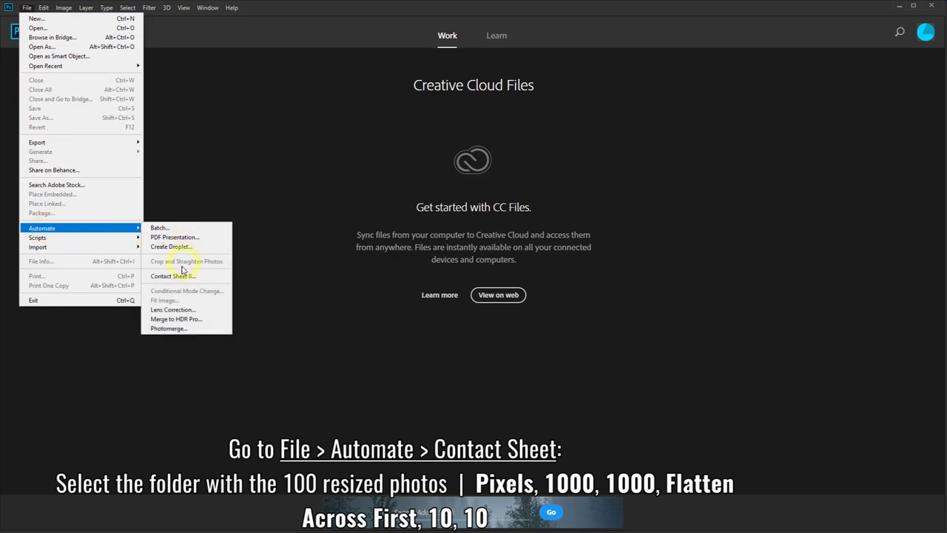
pyautogui.click(194, 277)
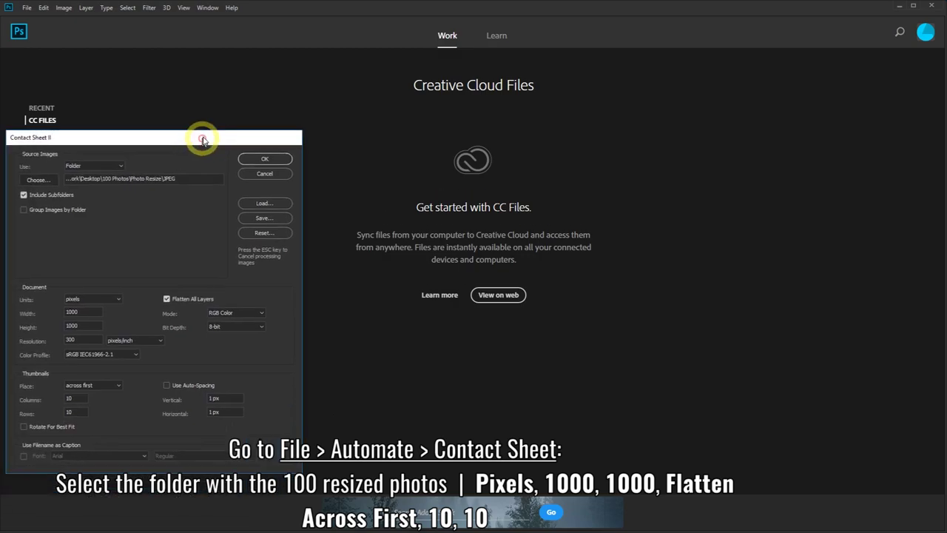
pyautogui.moveTo(146, 182); pyautogui.dragTo(234, 101)
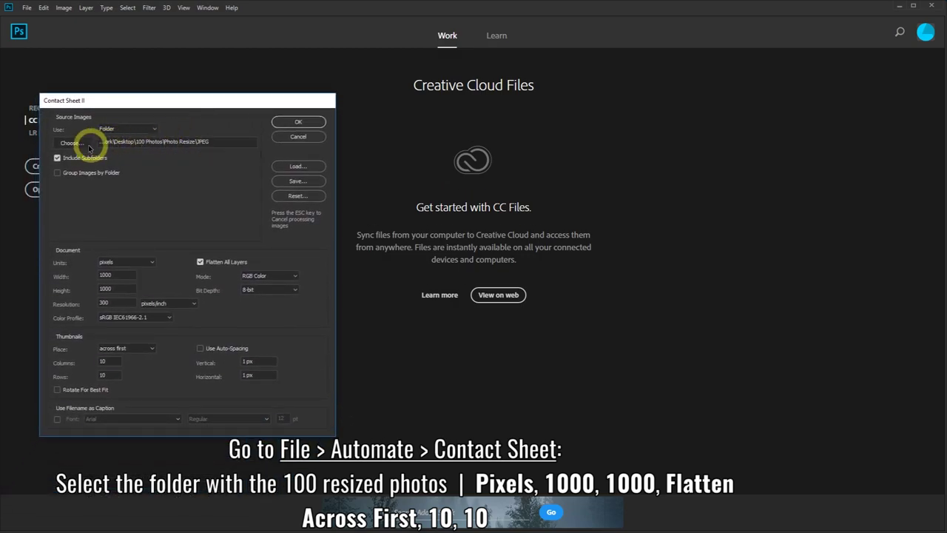
pyautogui.click(74, 142)
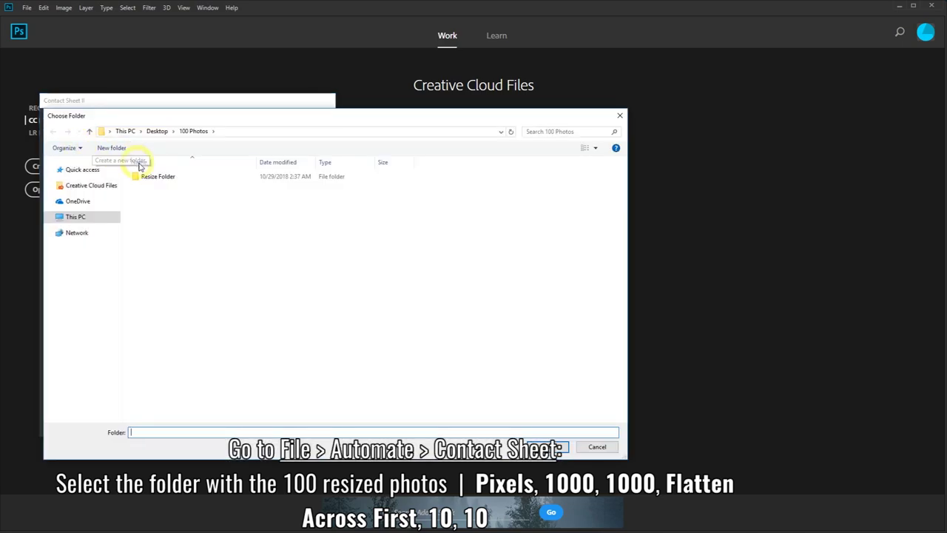
pyautogui.click(163, 179)
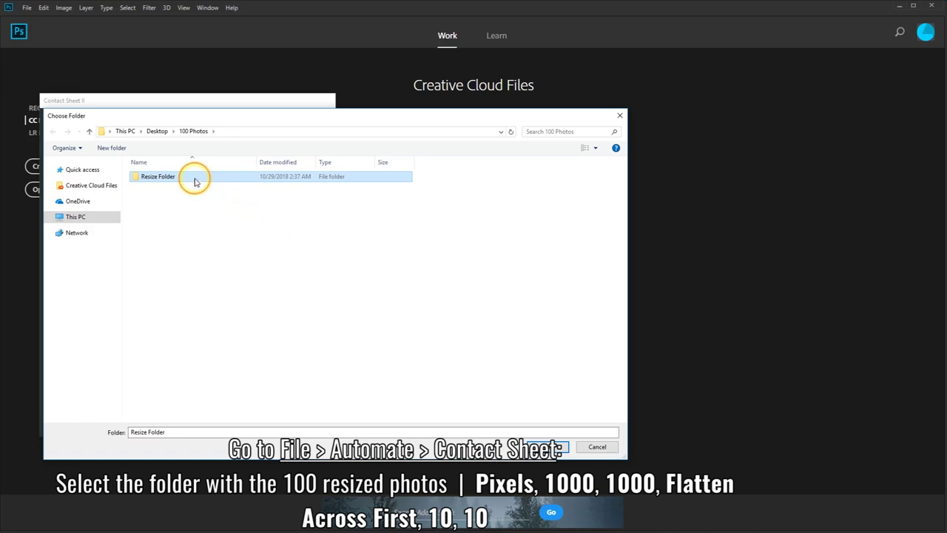
pyautogui.doubleClick(195, 180)
pyautogui.doubleClick(148, 175)
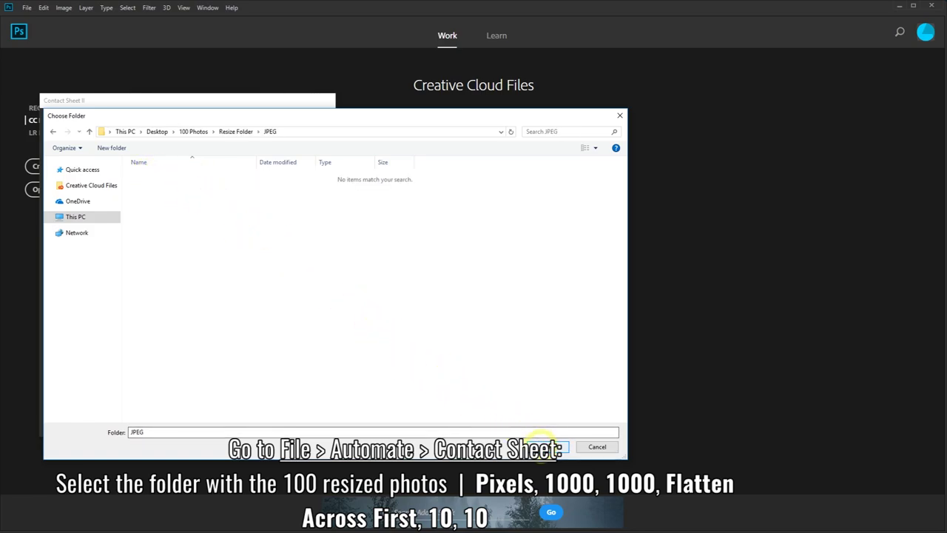
pyautogui.click(544, 445)
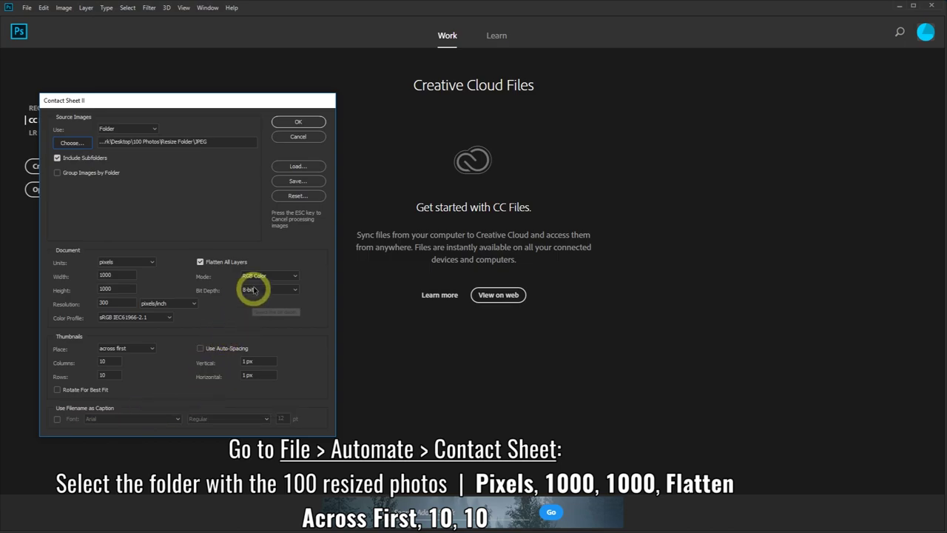
pyautogui.click(295, 123)
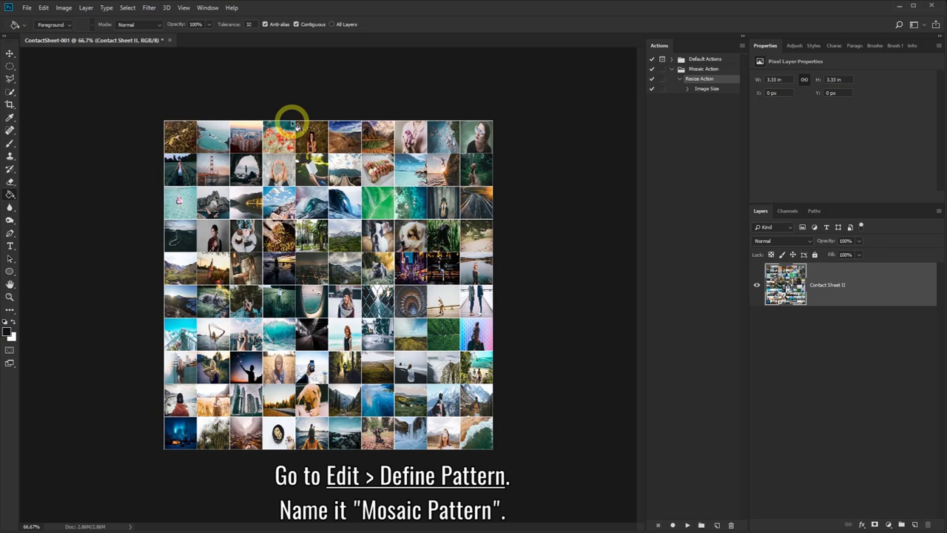
# Define the contact sheet as a pattern named Mosaic Pattern.
pyautogui.click(43, 9)
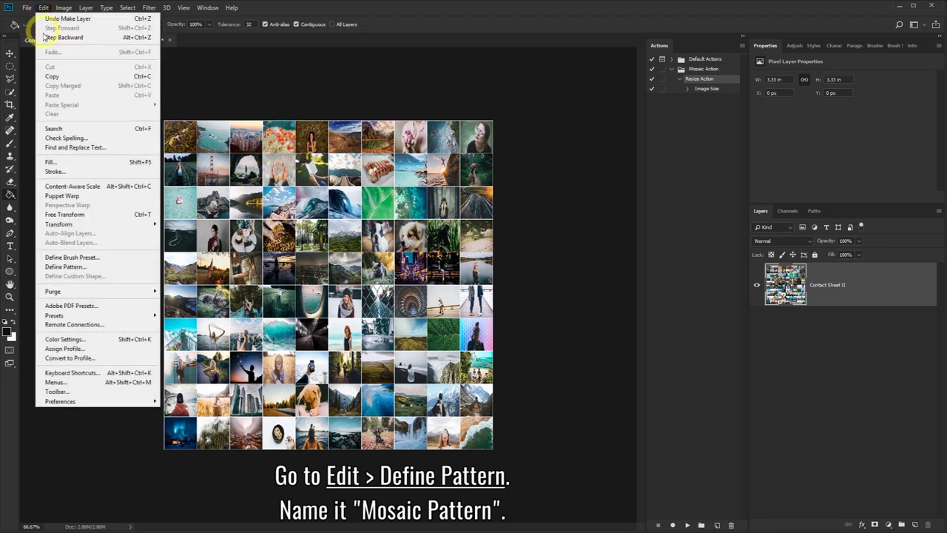
pyautogui.click(58, 268)
pyautogui.write('Mosaic Pattern')
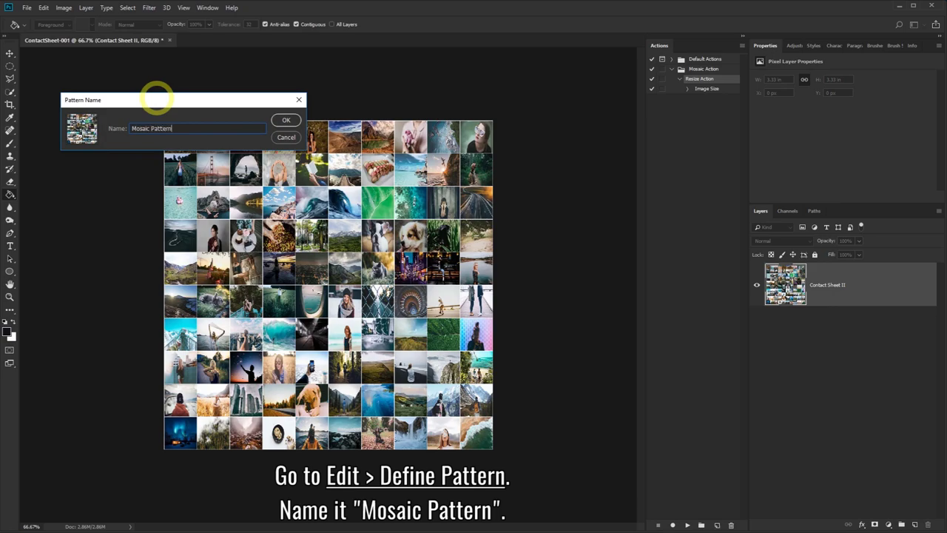
pyautogui.click(287, 120)
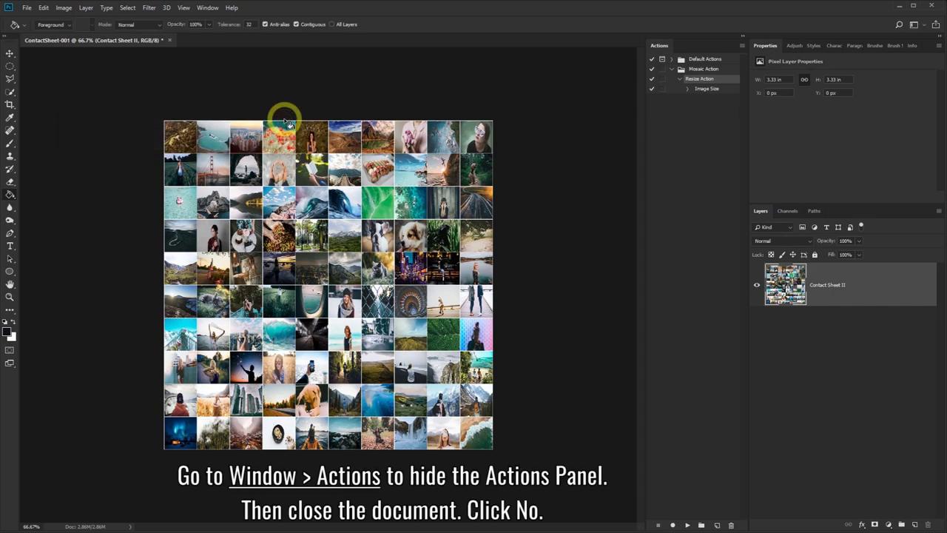
# Hide the Actions panel and close the contact sheet without saving.
pyautogui.click(208, 7)
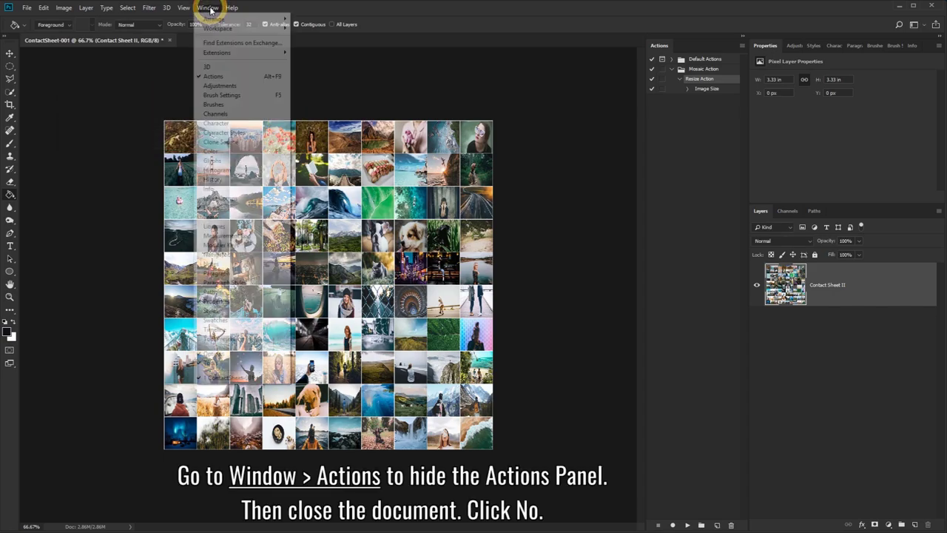
pyautogui.click(220, 77)
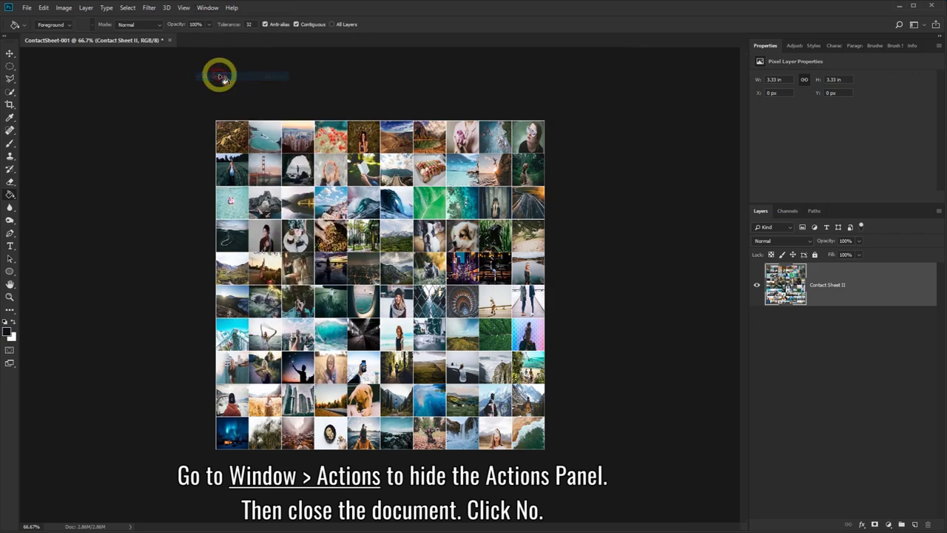
pyautogui.click(170, 41)
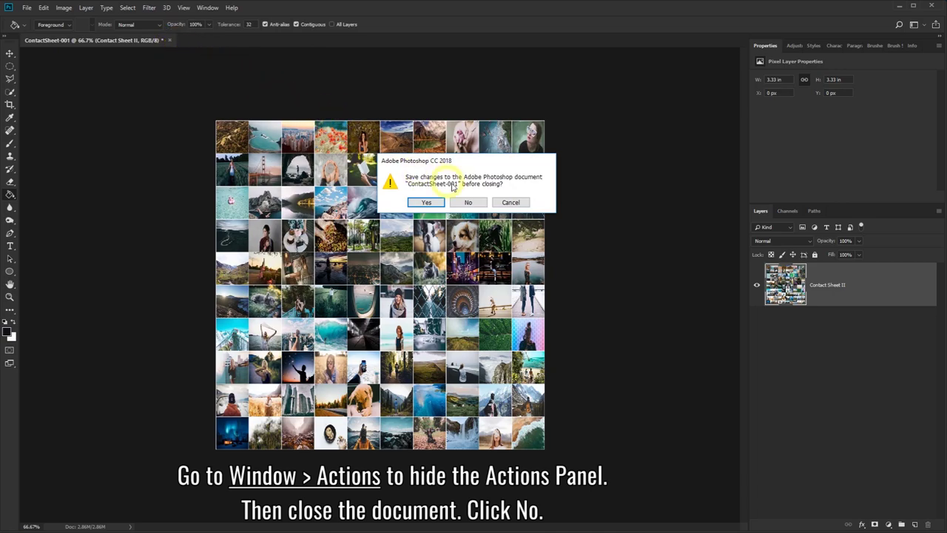
pyautogui.click(468, 202)
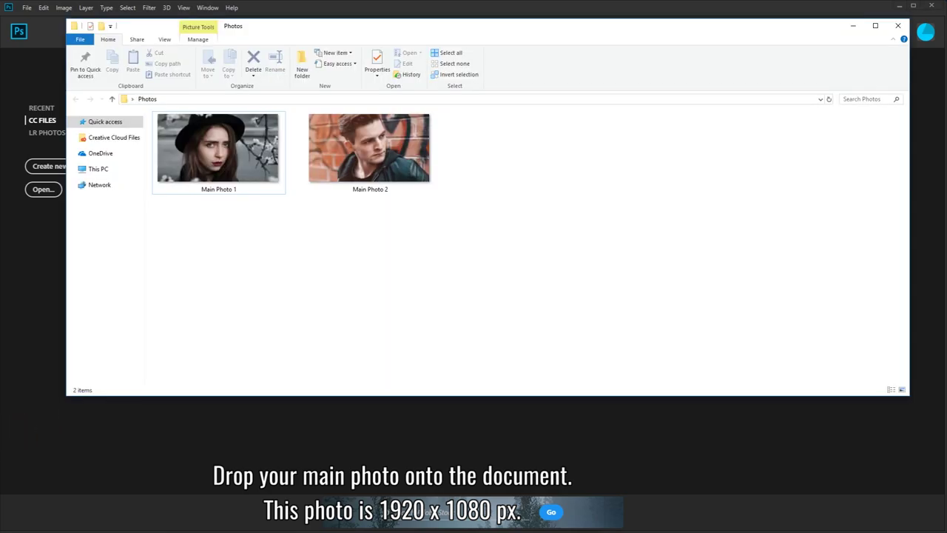
# Drag Main Photo 1 from the Photos folder into Photoshop and minimize Explorer.
pyautogui.click(208, 180)
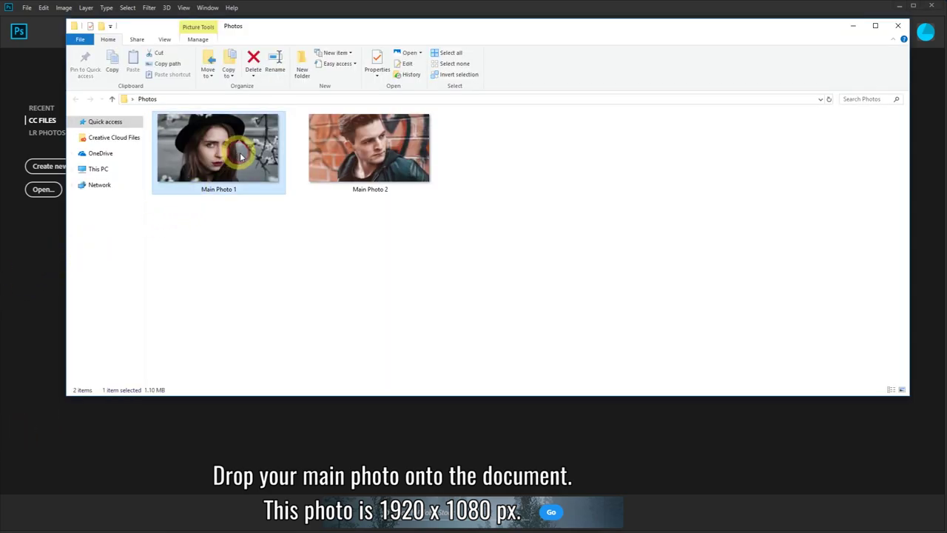
pyautogui.moveTo(237, 152); pyautogui.dragTo(313, 431)
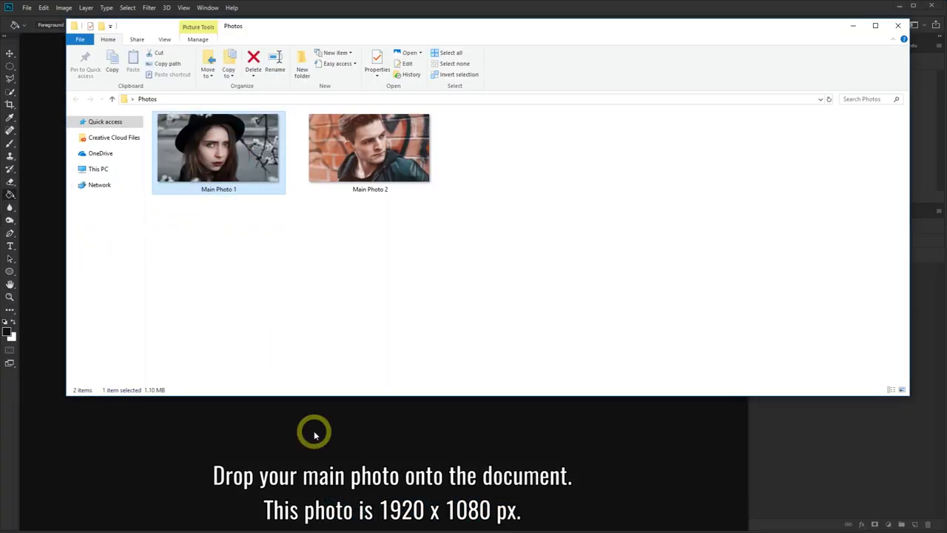
pyautogui.click(855, 29)
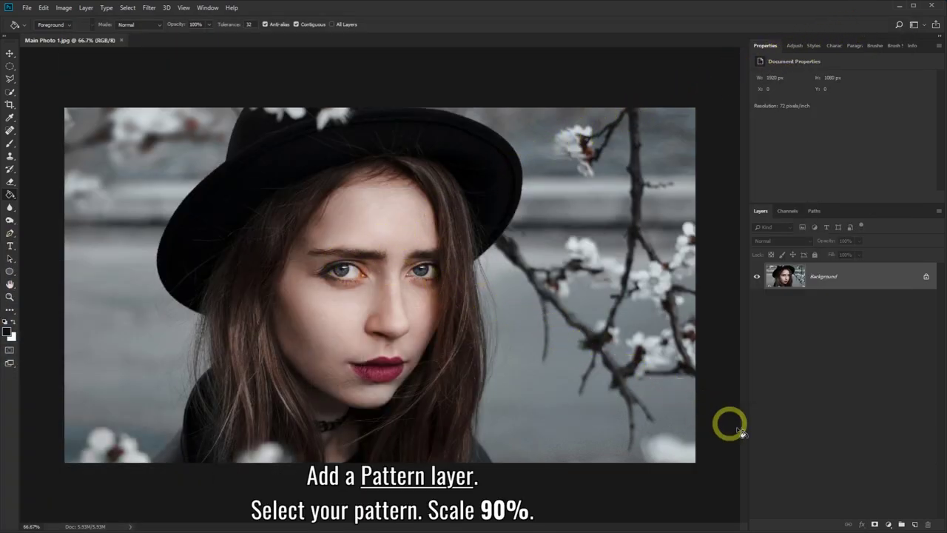
# Add a Pattern Fill layer using Mosaic Pattern at 90% scale over Main Photo 1.
pyautogui.click(889, 524)
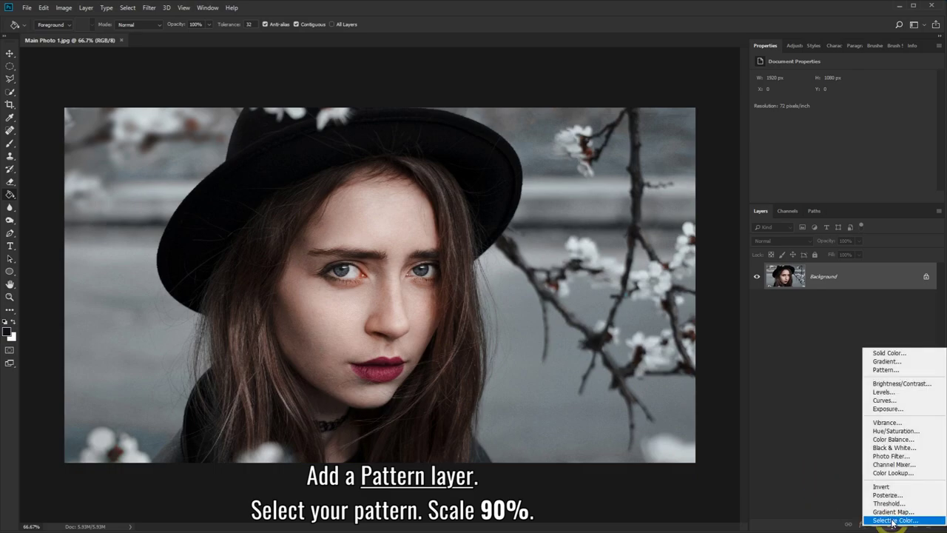
pyautogui.click(894, 372)
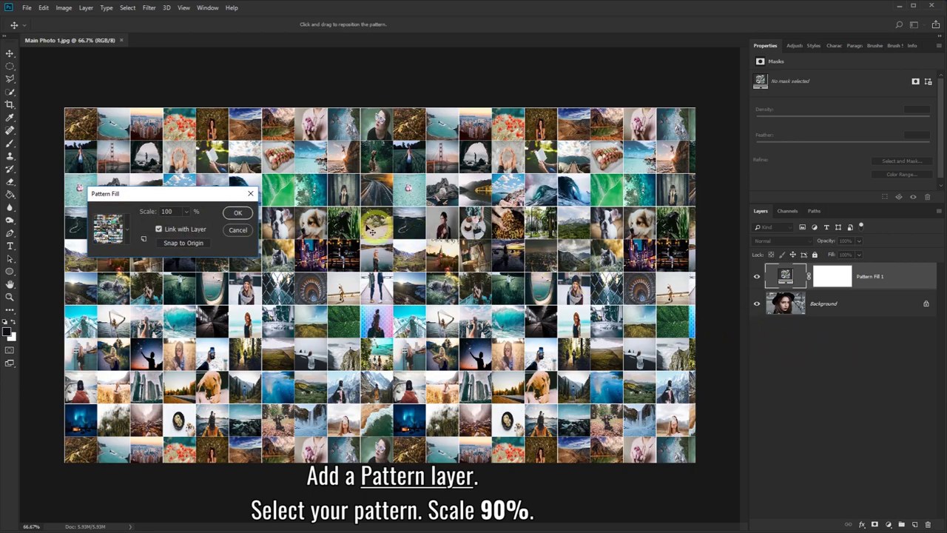
pyautogui.moveTo(226, 196); pyautogui.dragTo(299, 237)
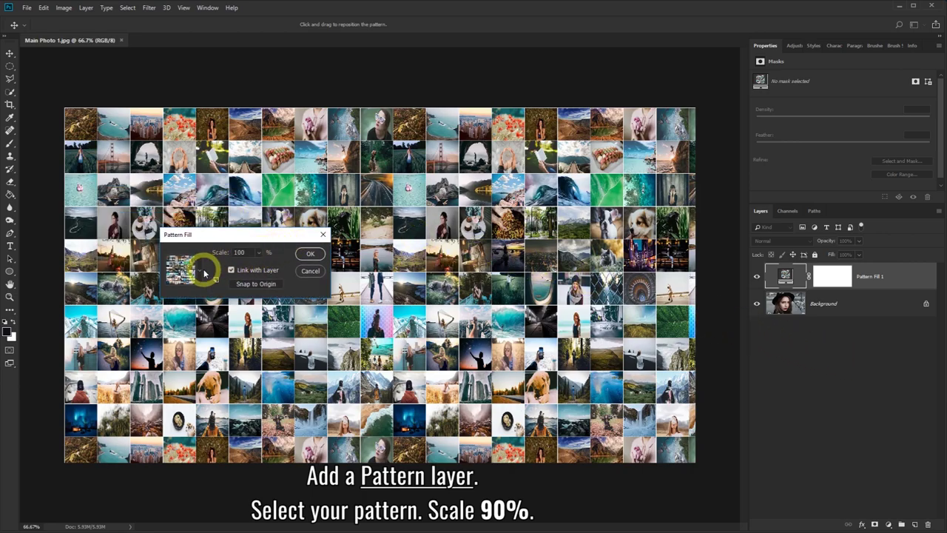
pyautogui.click(200, 274)
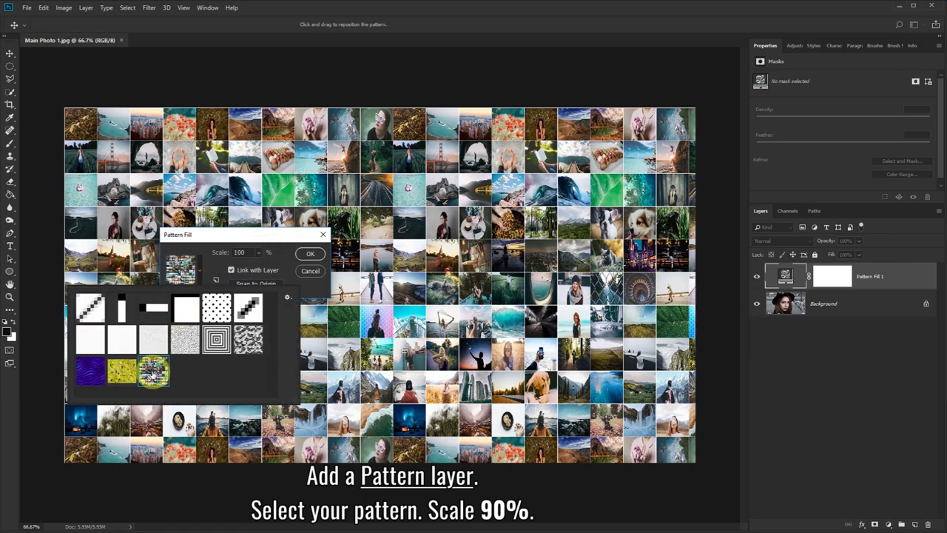
pyautogui.click(282, 235)
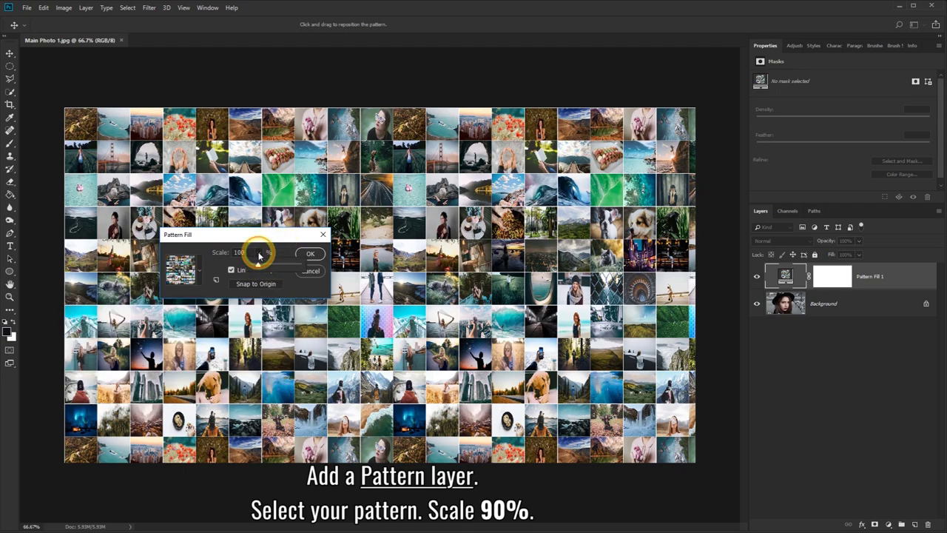
pyautogui.moveTo(261, 267); pyautogui.dragTo(263, 267)
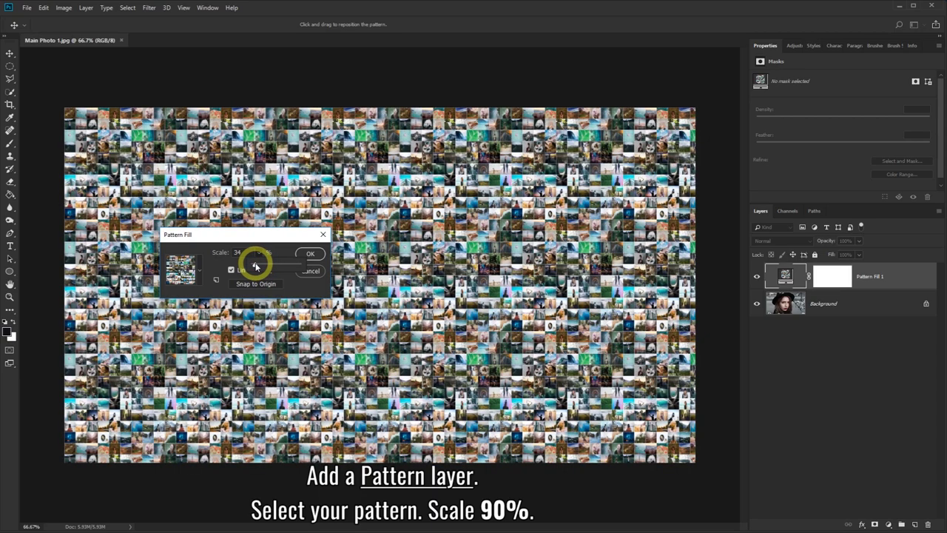
pyautogui.click(243, 252)
pyautogui.write('9')
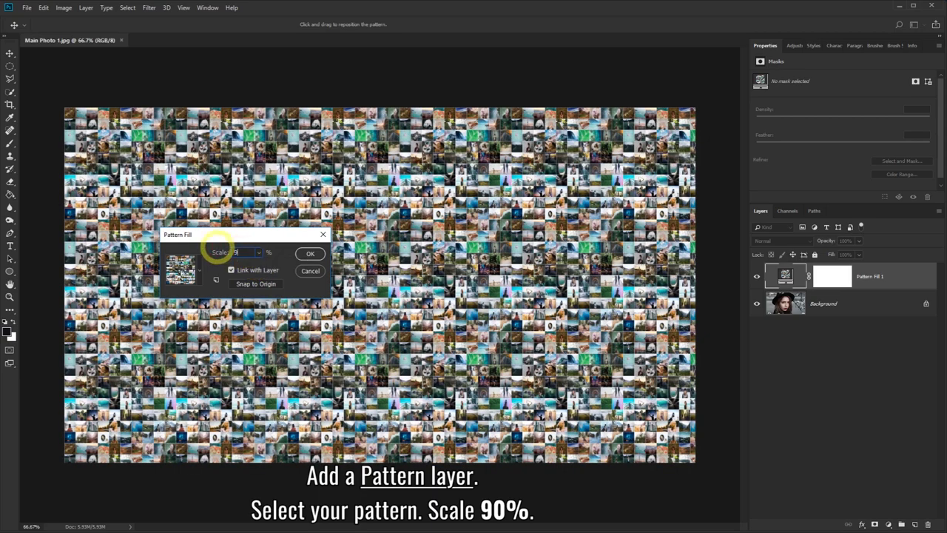
pyautogui.write('0')
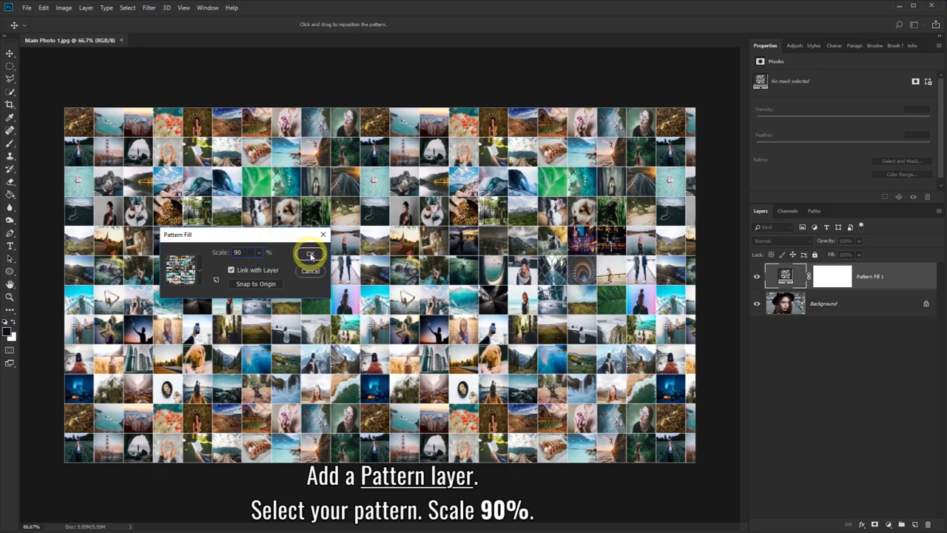
pyautogui.click(311, 253)
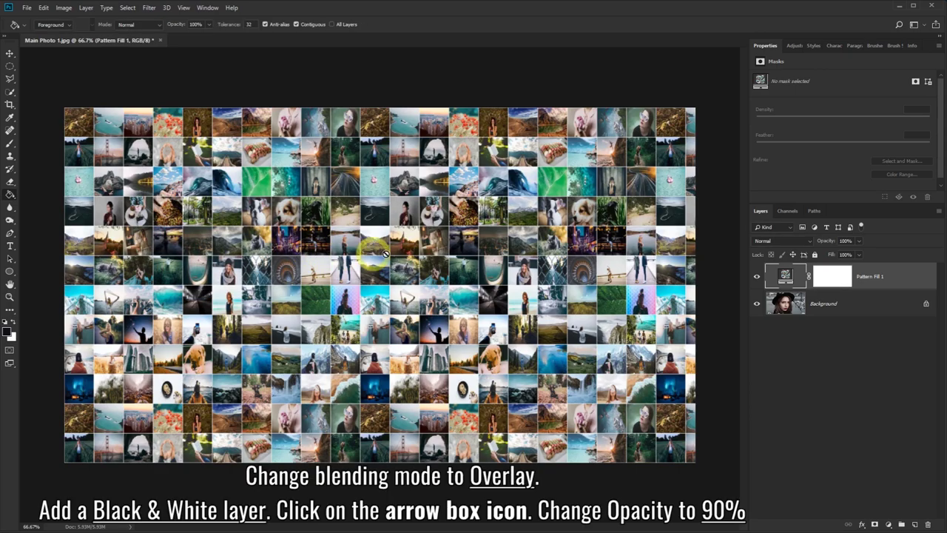
# Set Pattern Fill 1 to Overlay and clip a Black & White adjustment to it at 90% opacity.
pyautogui.click(810, 242)
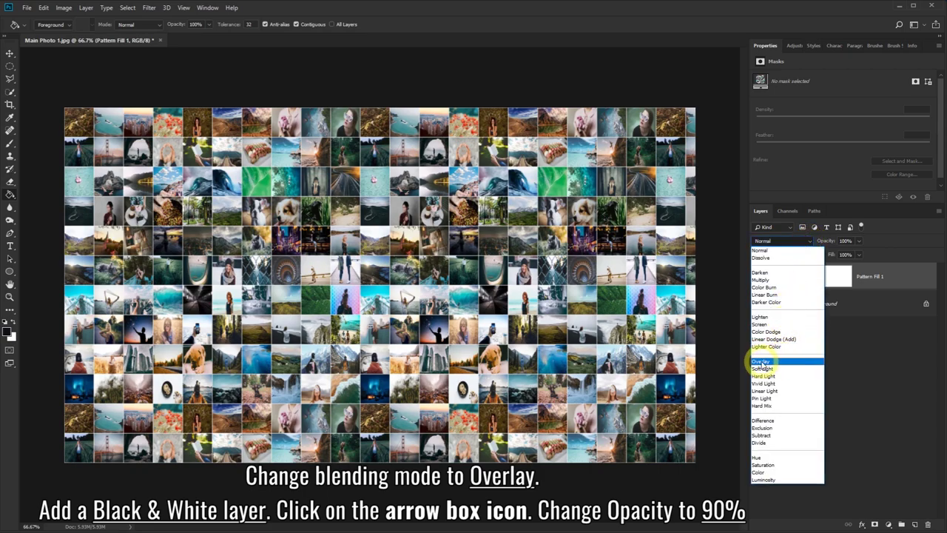
pyautogui.click(776, 361)
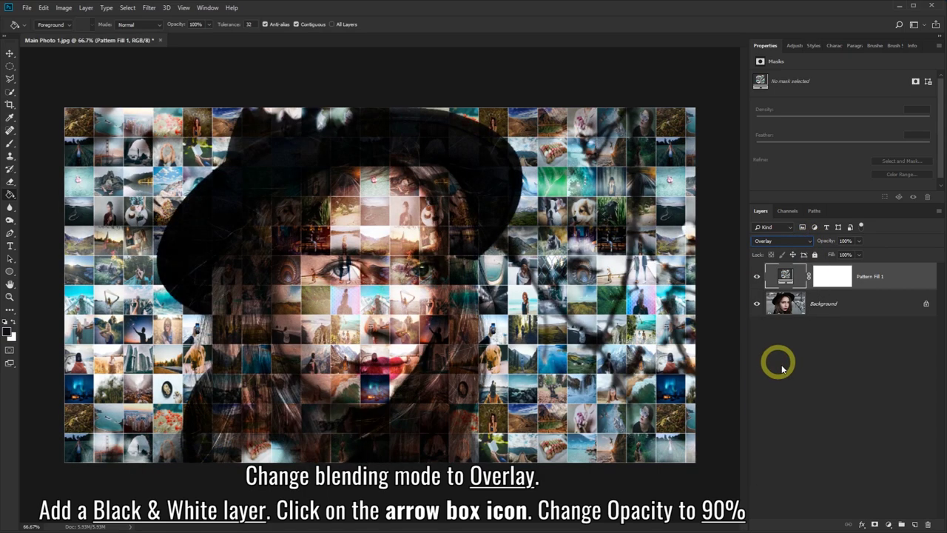
pyautogui.click(889, 524)
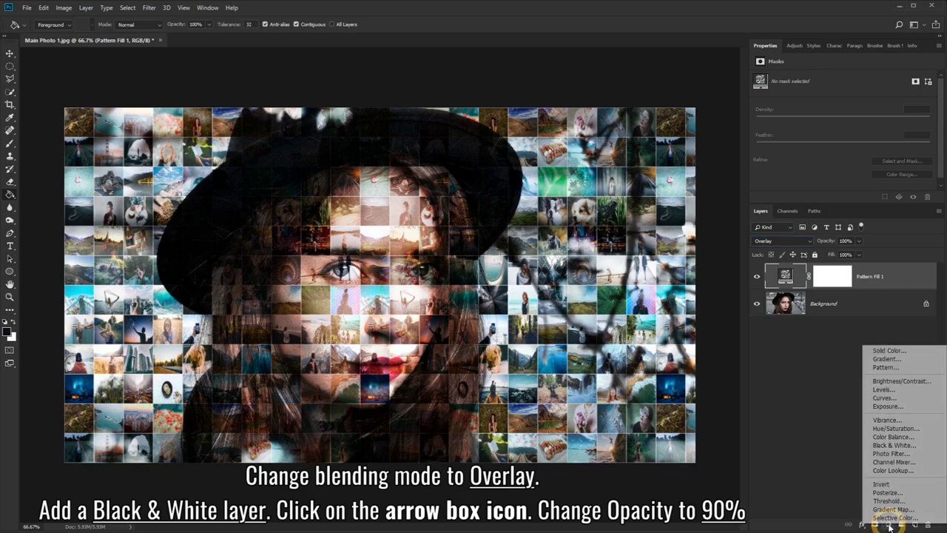
pyautogui.click(900, 447)
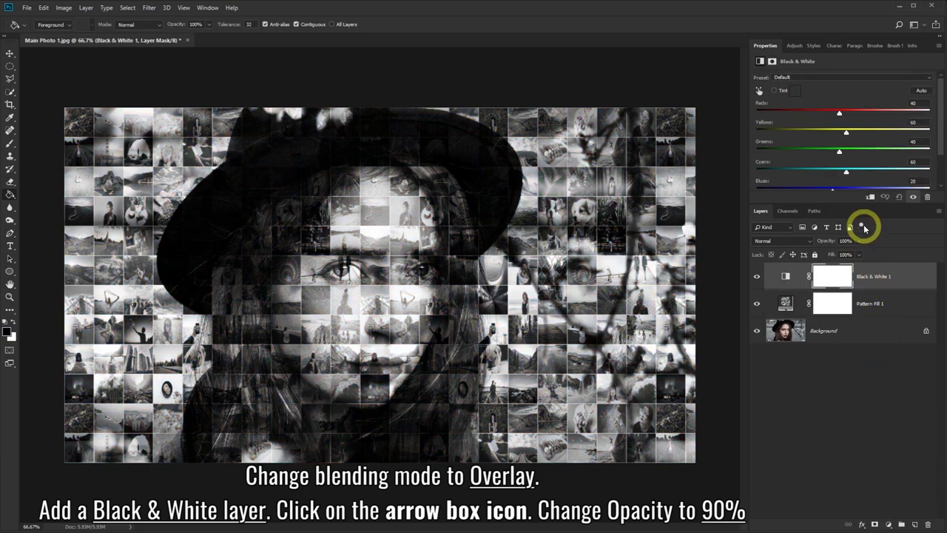
pyautogui.click(871, 197)
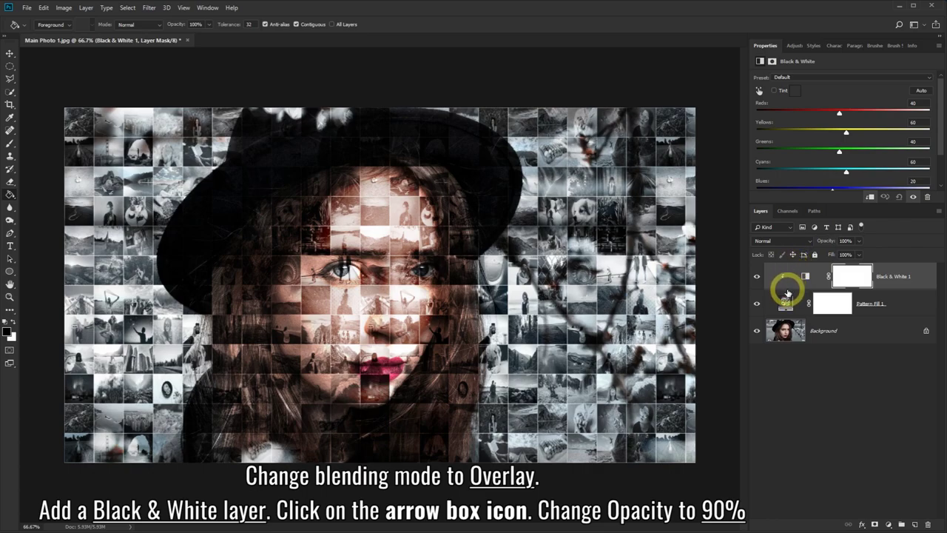
pyautogui.click(858, 240)
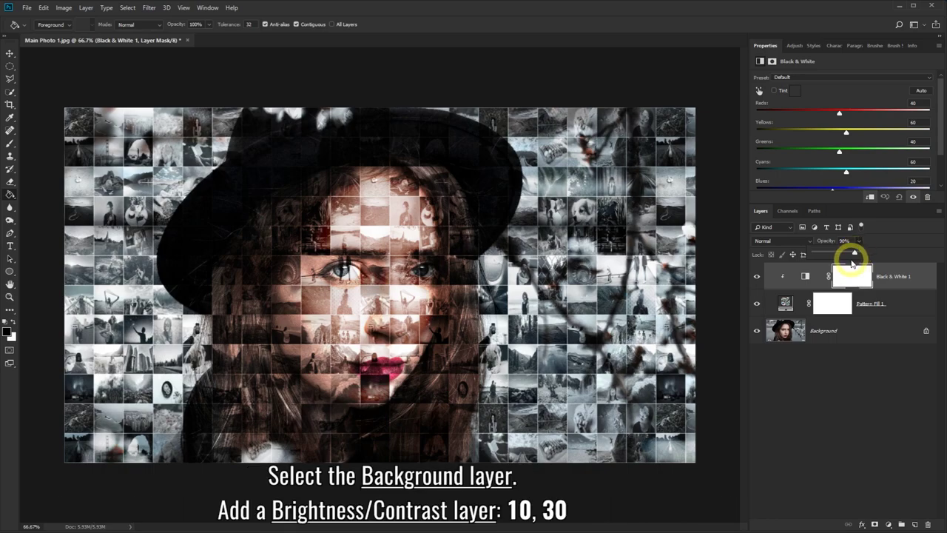
# Add a Brightness/Contrast layer above the Background with brightness 10 and contrast 30.
pyautogui.click(861, 334)
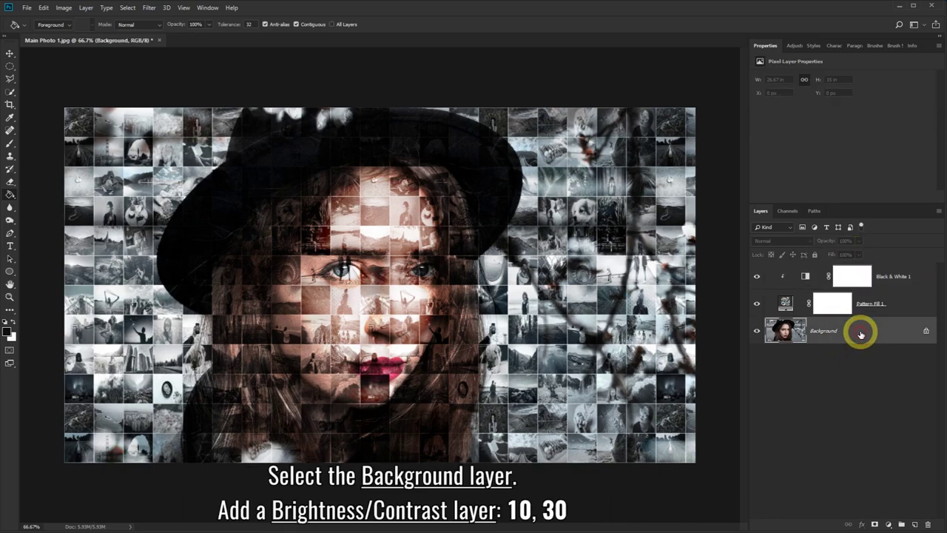
pyautogui.click(891, 525)
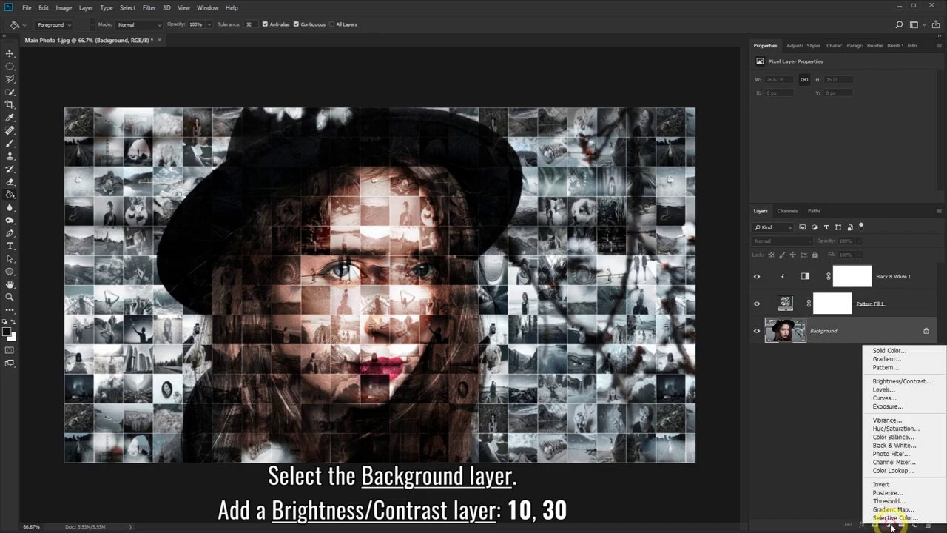
pyautogui.click(896, 382)
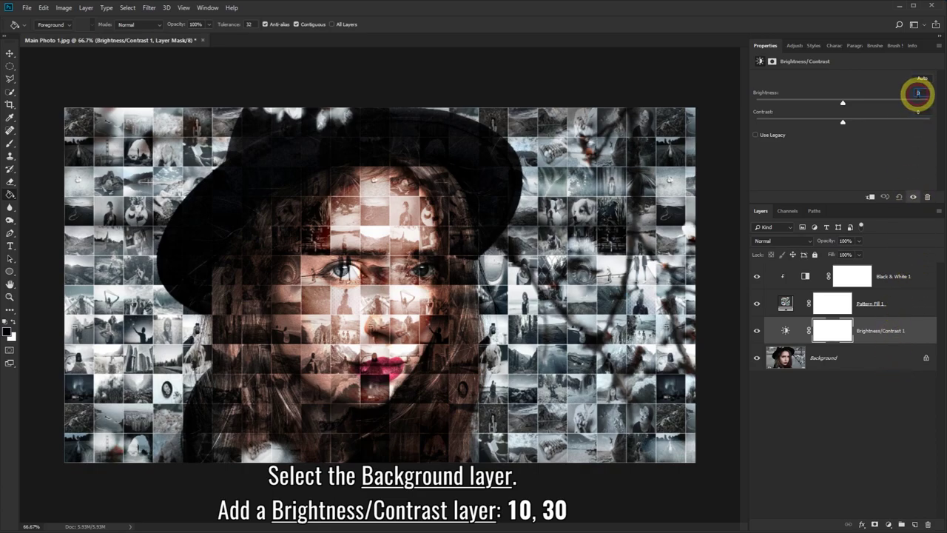
pyautogui.write('10')
pyautogui.click(918, 112)
pyautogui.write('30')
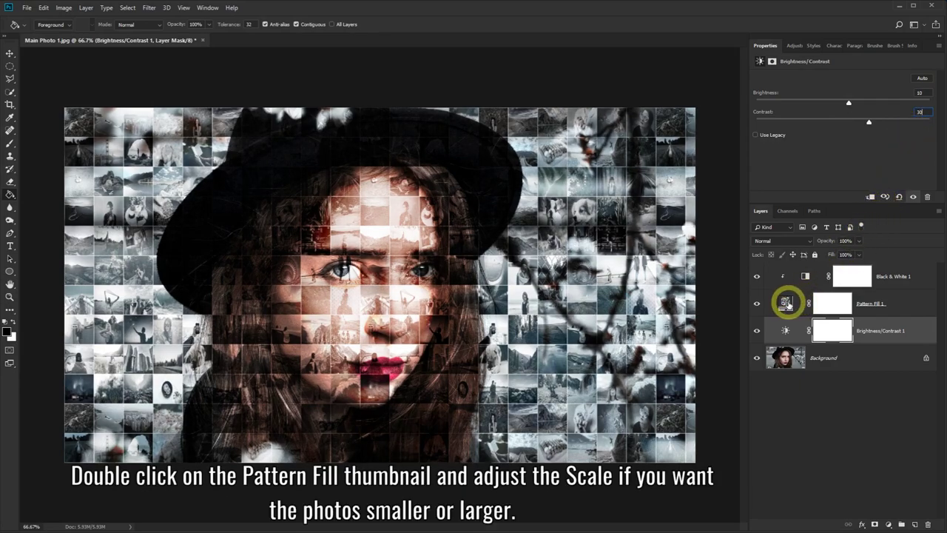
# Reduce the Pattern Fill 1 Mosaic Pattern scale from 90% to 45%.
pyautogui.doubleClick(785, 304)
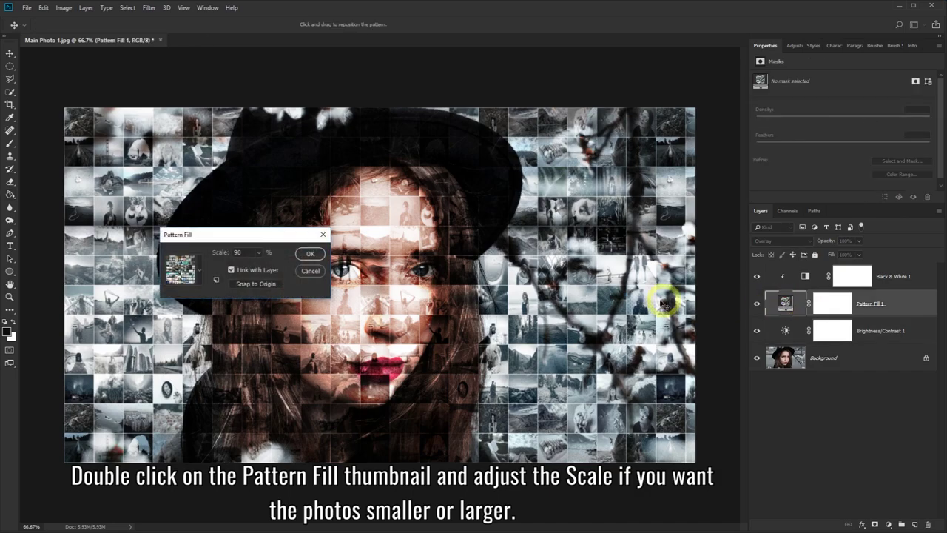
pyautogui.moveTo(257, 257); pyautogui.dragTo(258, 268)
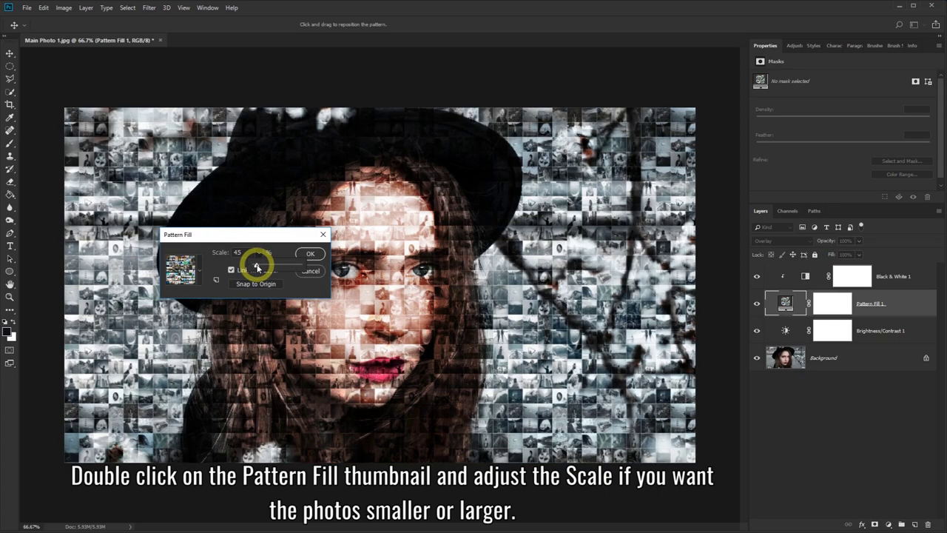
pyautogui.click(311, 254)
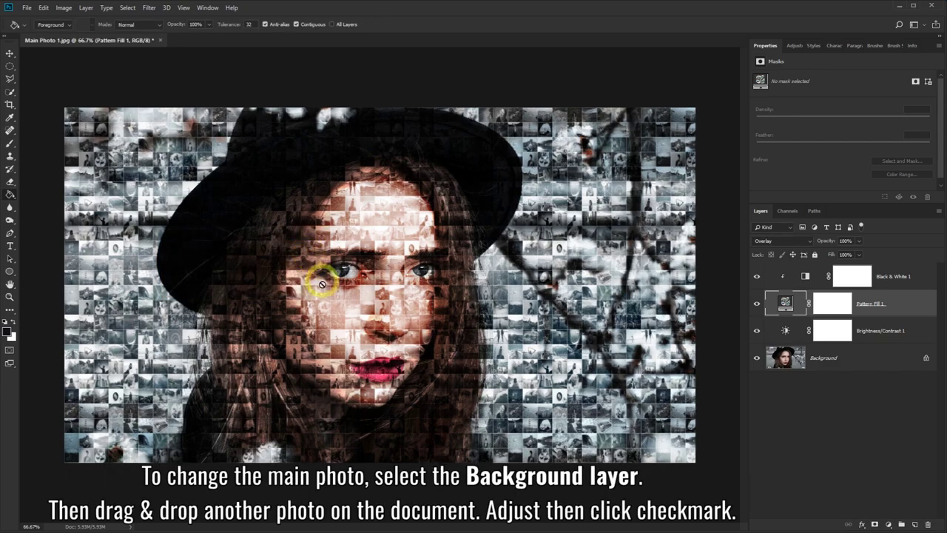
# Place Main Photo 2 from File Explorer above the Background layer and commit it.
pyautogui.click(841, 359)
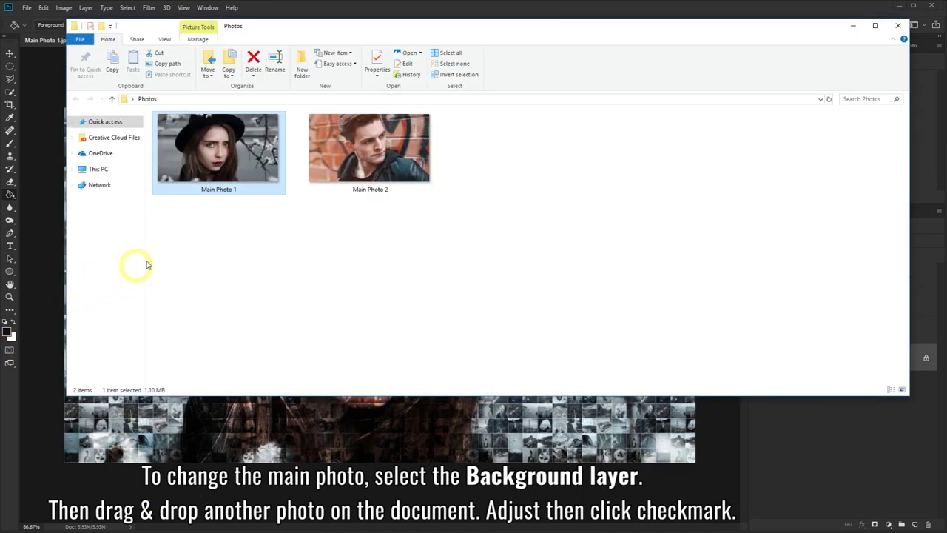
pyautogui.moveTo(348, 152)
pyautogui.mouseDown()
pyautogui.moveTo(352, 279)
pyautogui.moveTo(341, 418)
pyautogui.mouseUp()
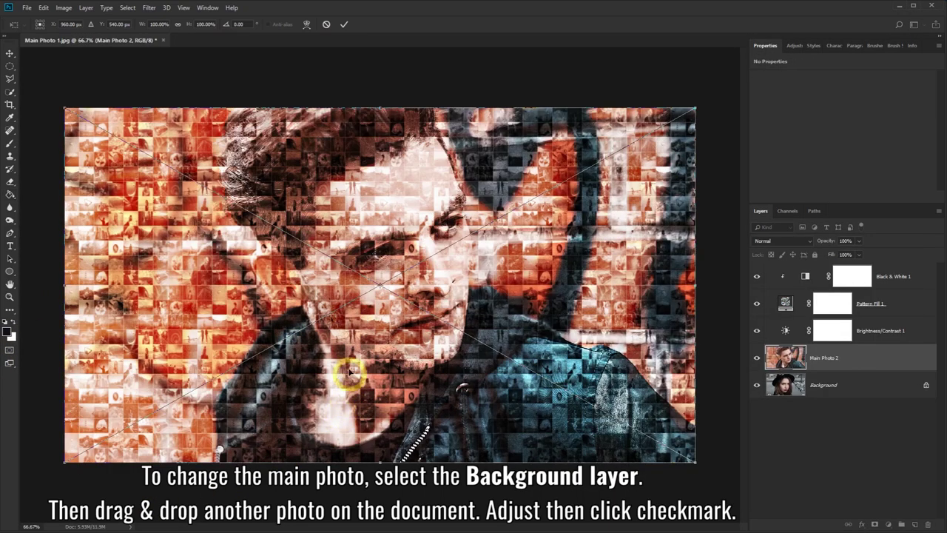
pyautogui.click(346, 24)
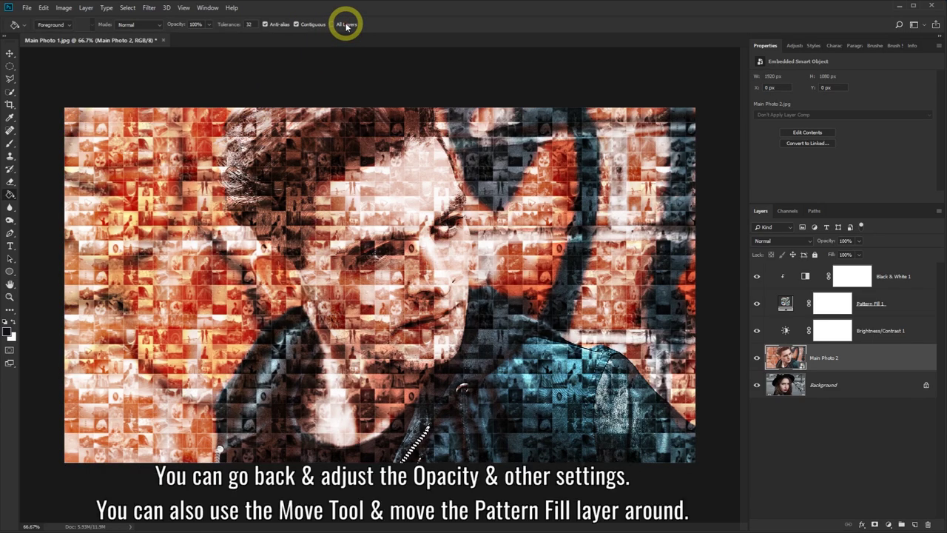
# Try a different Black & White opacity, then lower Pattern Fill 1 opacity slightly.
pyautogui.click(898, 278)
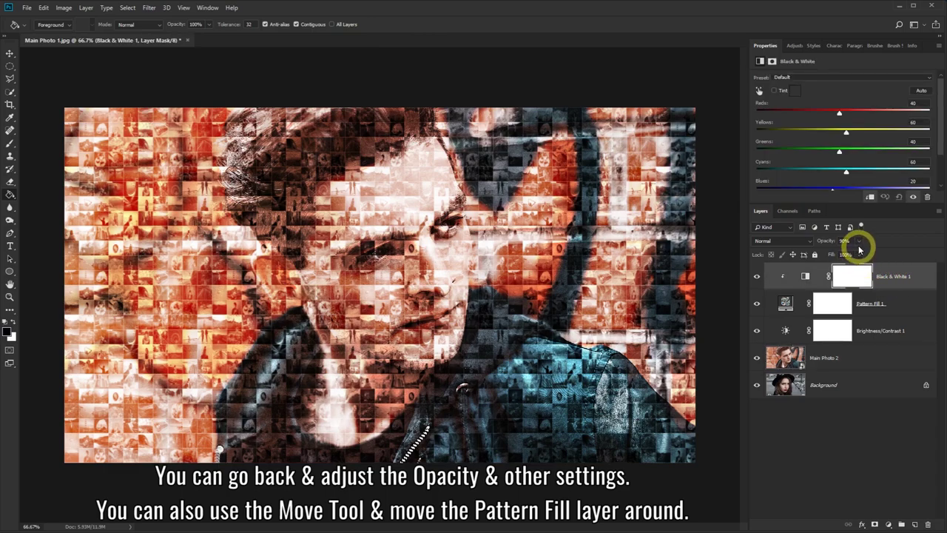
pyautogui.moveTo(859, 254)
pyautogui.mouseDown()
pyautogui.moveTo(822, 256)
pyautogui.moveTo(861, 259)
pyautogui.mouseUp()
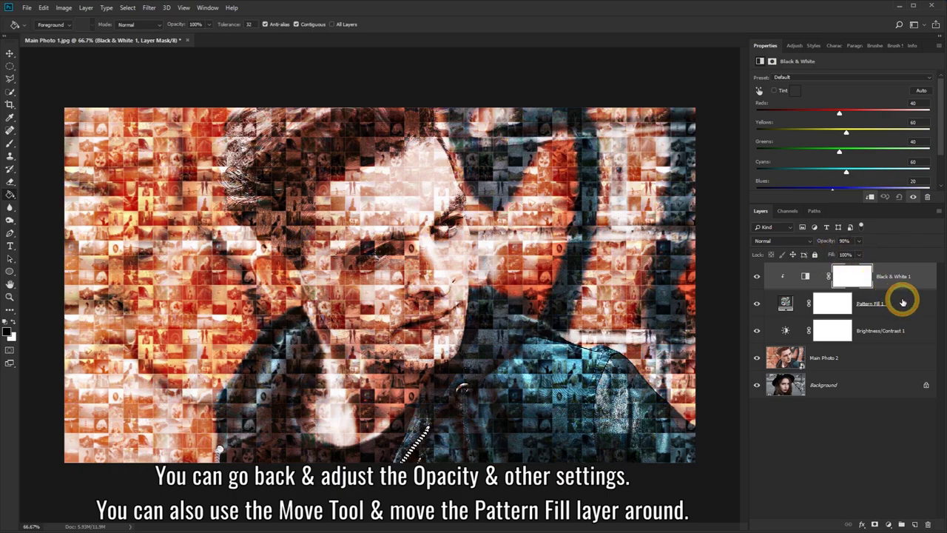
pyautogui.click(903, 301)
pyautogui.click(860, 254)
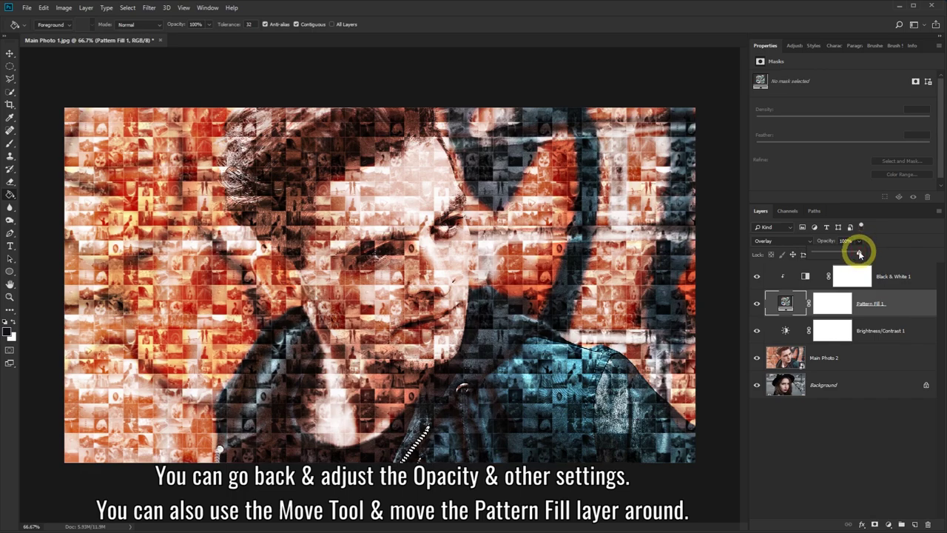
pyautogui.moveTo(857, 255)
pyautogui.mouseDown()
pyautogui.moveTo(834, 255)
pyautogui.moveTo(861, 257)
pyautogui.mouseUp()
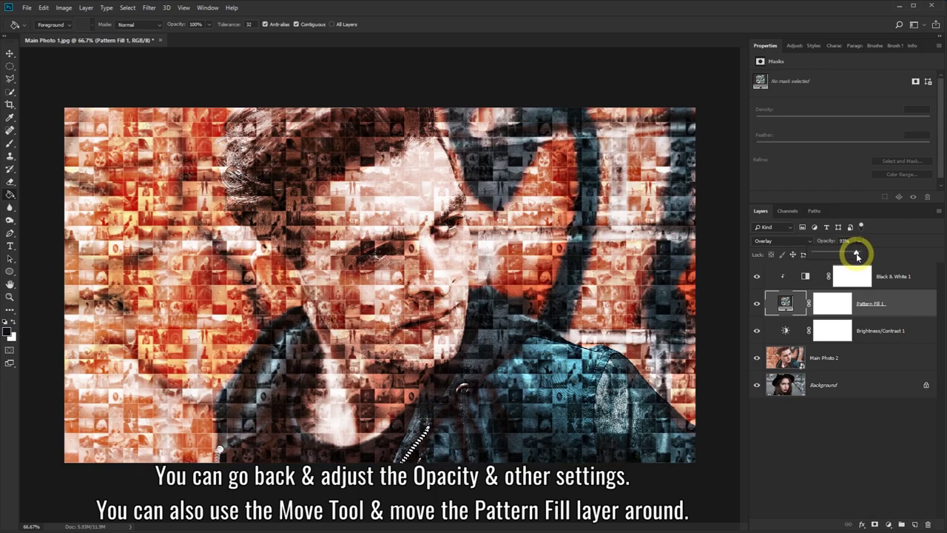
# Raise Brightness/Contrast 1 to brightness 14 and contrast 33.
pyautogui.click(896, 326)
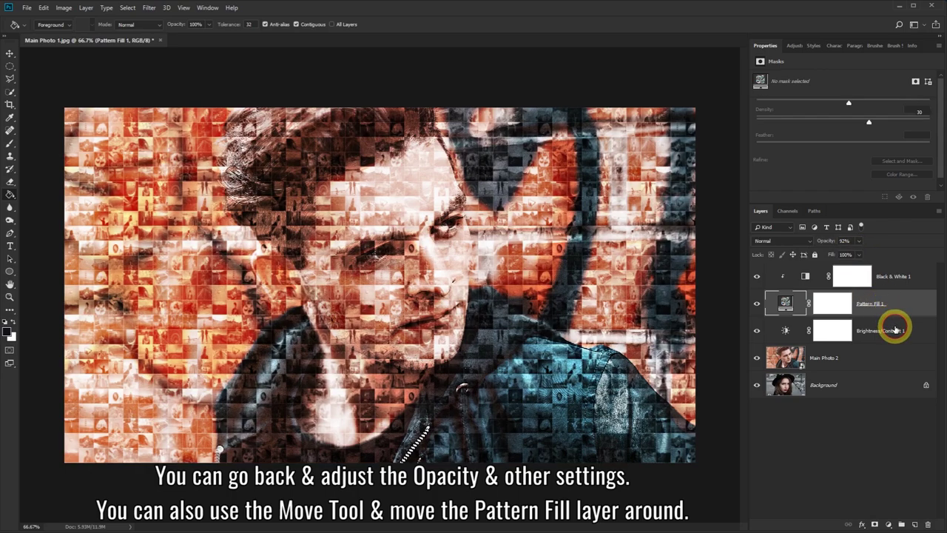
pyautogui.moveTo(850, 105); pyautogui.dragTo(872, 123)
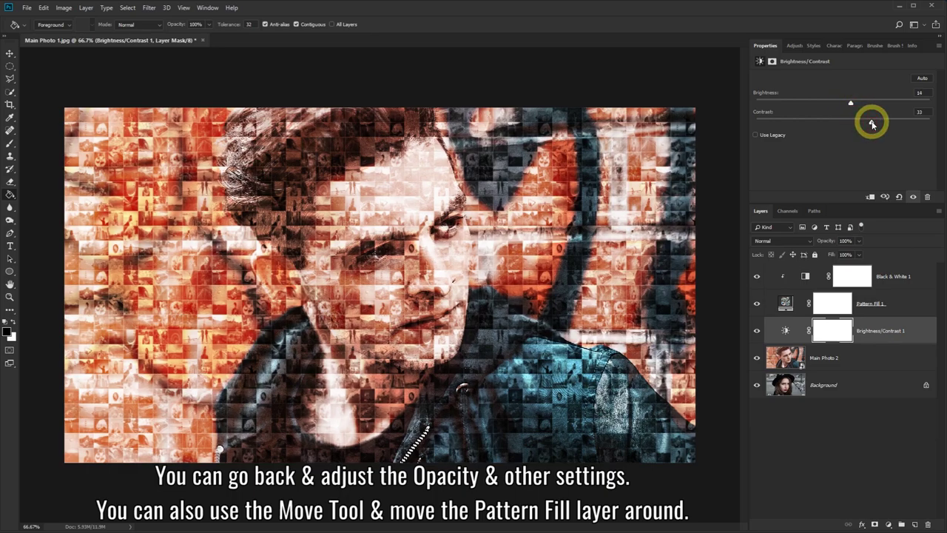
pyautogui.doubleClick(879, 303)
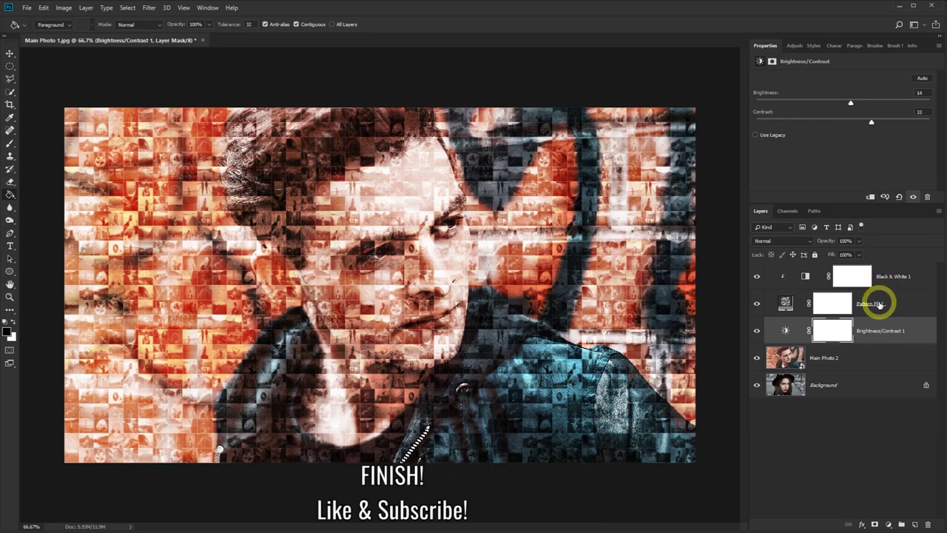